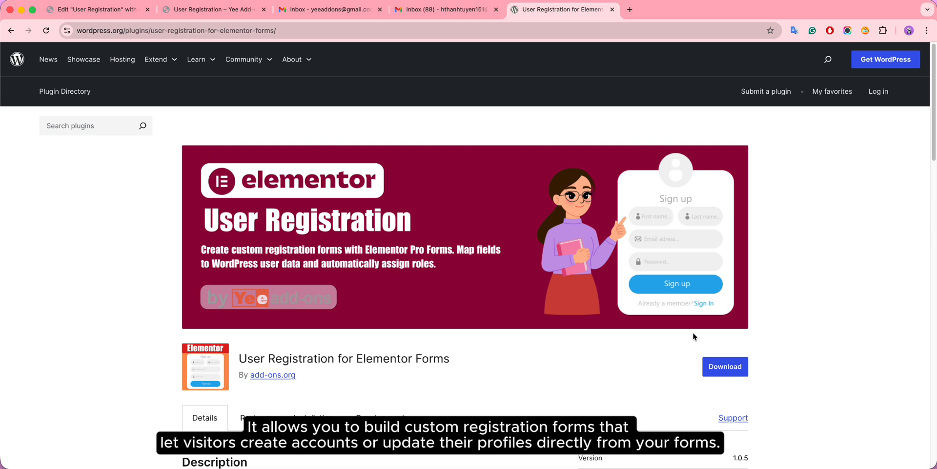
Step: Switch to the 'User Registration – Yee Add-ons' tab showing the empty registration form preview
left_click(251, 17)
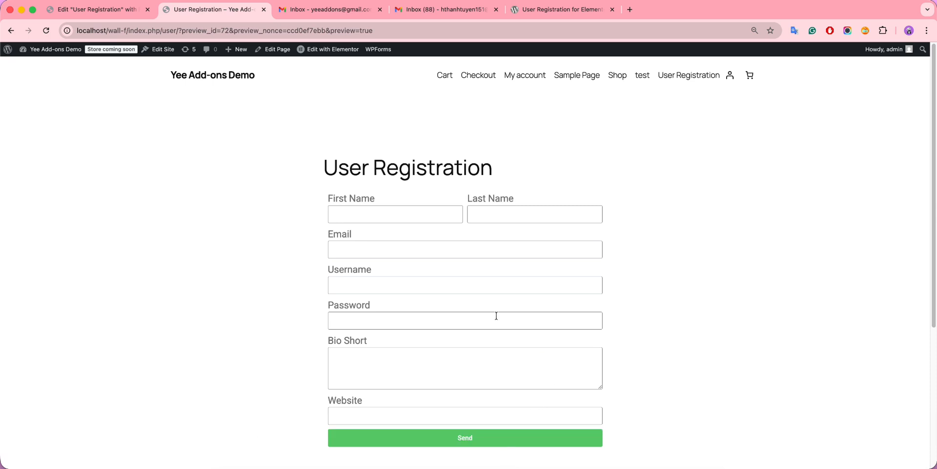
Step: Fill in a test user's first name, last name, e-mail, username and password, and send the form
left_click(352, 212)
left_click(498, 208)
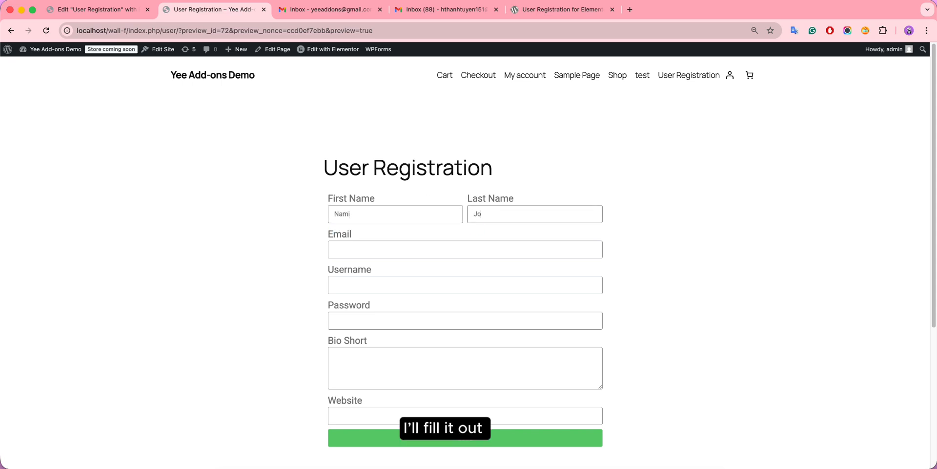
left_click(405, 251)
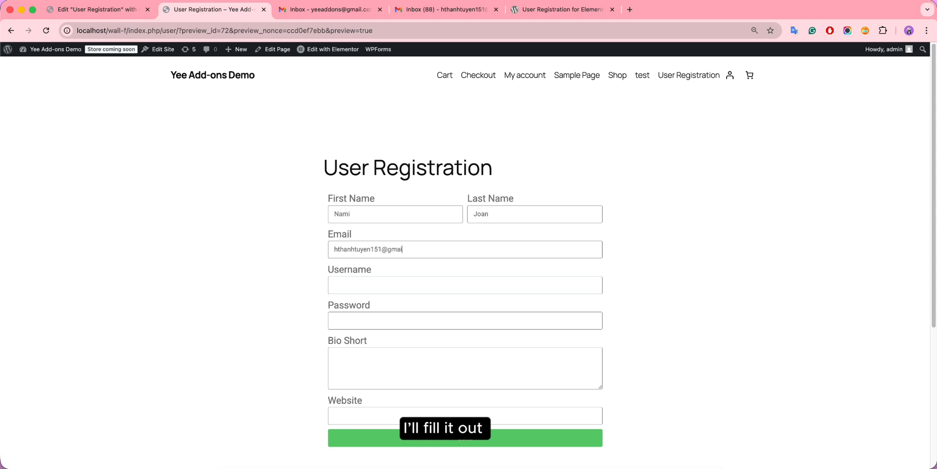
left_click(386, 283)
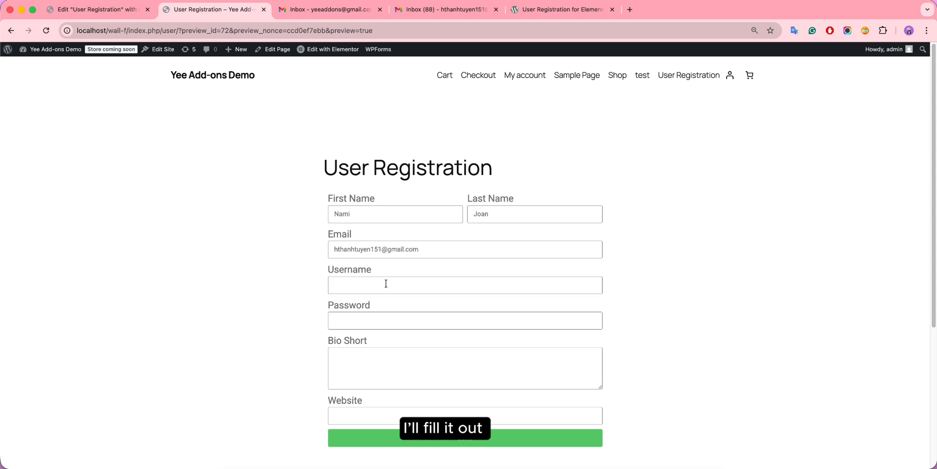
left_click(366, 319)
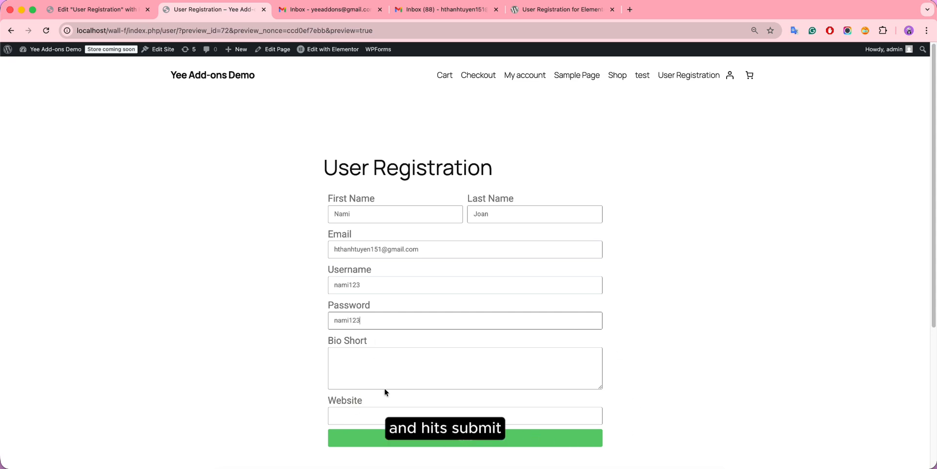
left_click(481, 440)
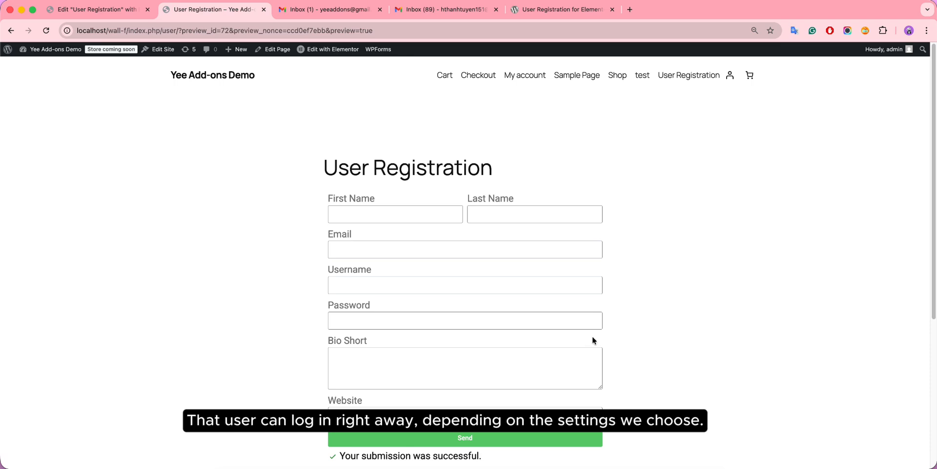
Step: Read the test user's Demo welcome email with login details, then go to the admin's inbox
left_click(450, 12)
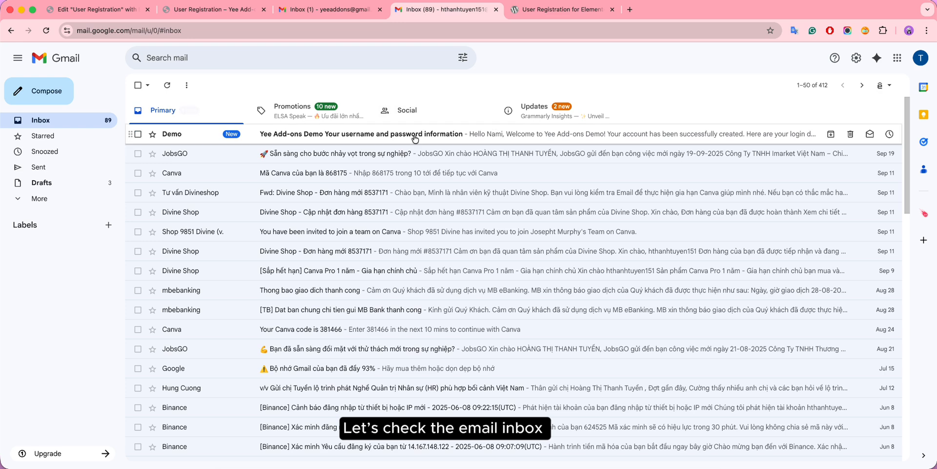
left_click(481, 134)
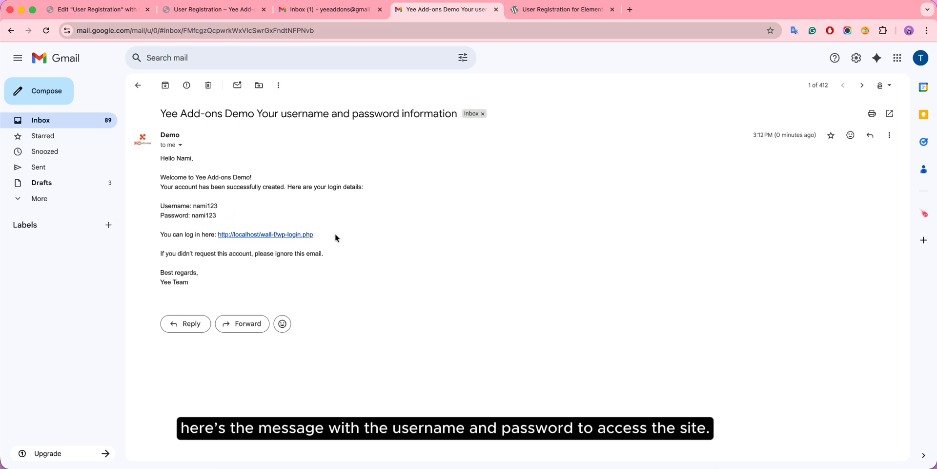
left_click(338, 13)
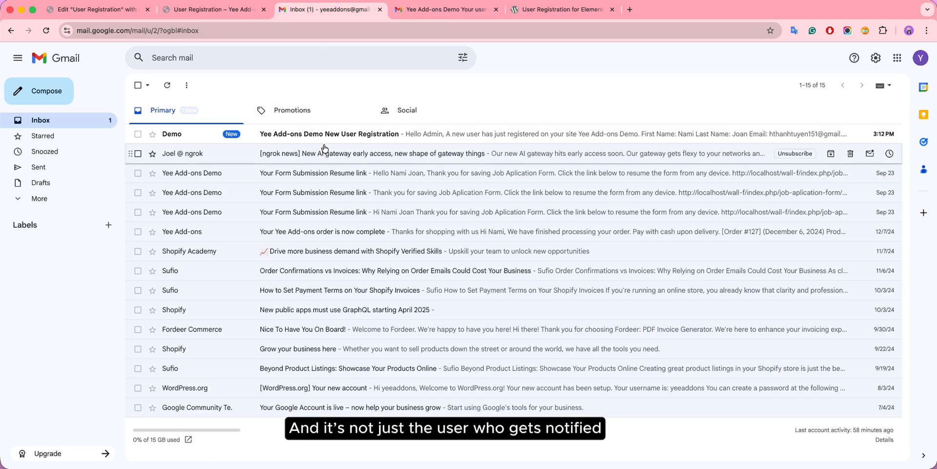
Step: Open the 'Yee Add-ons Demo New User Registration' notification email in the admin inbox
left_click(452, 138)
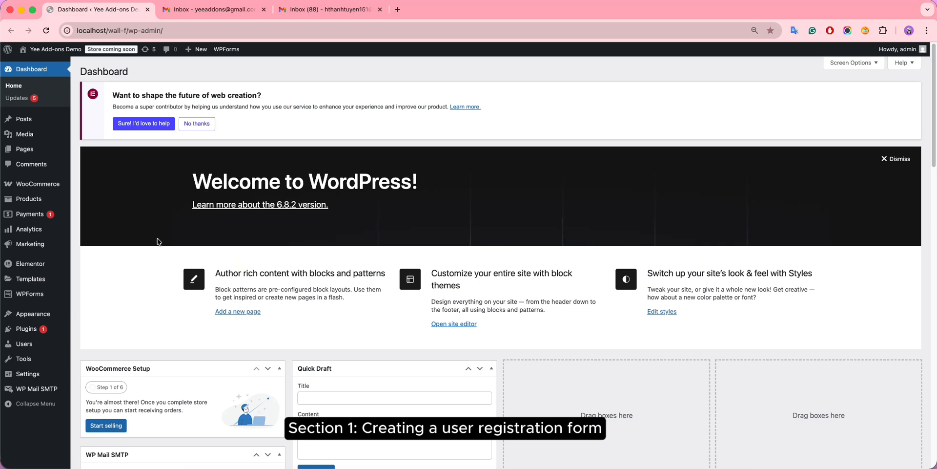
Step: From Pages > All Pages, edit the User Registration page with Elementor
mouse_move(21, 151)
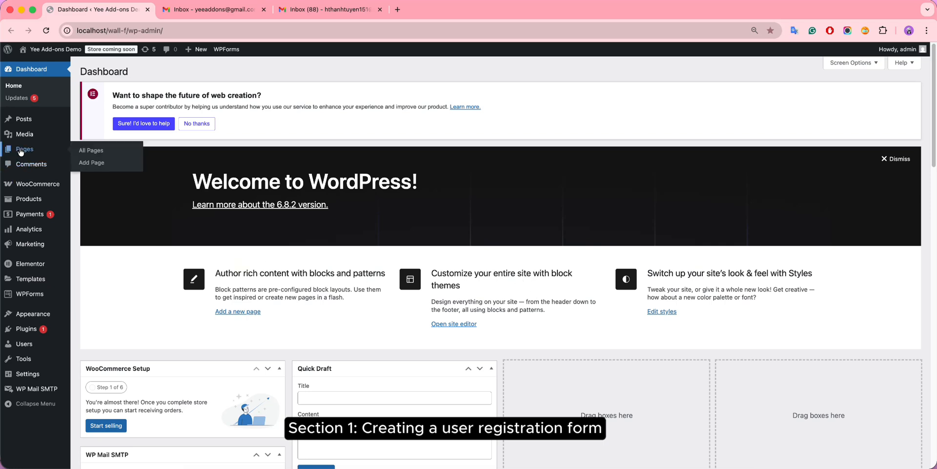
left_click(92, 150)
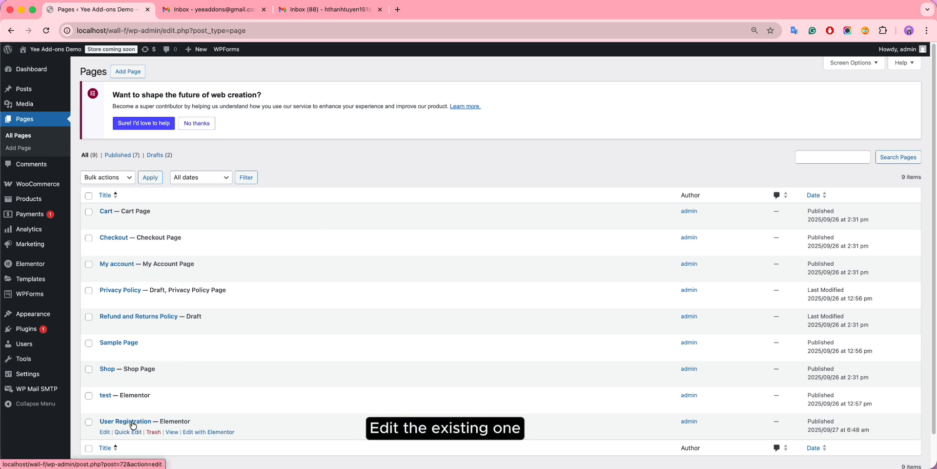
left_click(199, 433)
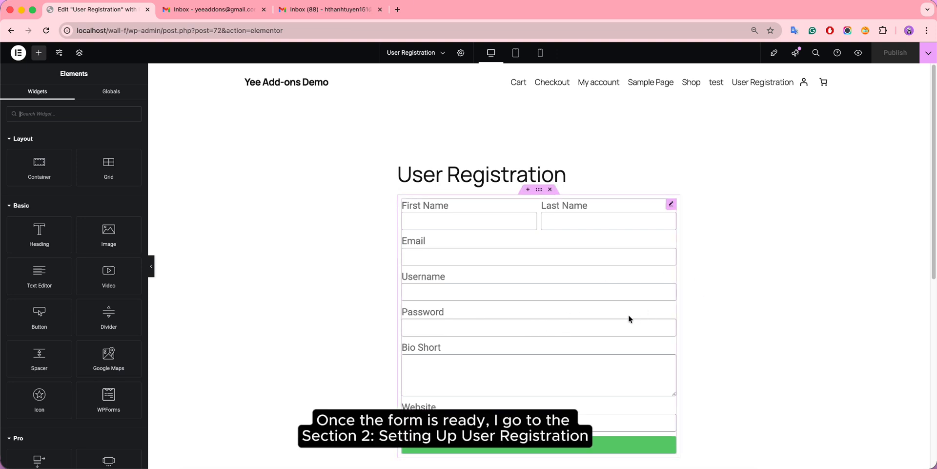
Step: Add User Registration to the form widget's Actions After Submit, next to Collect Submissions
left_click(452, 253)
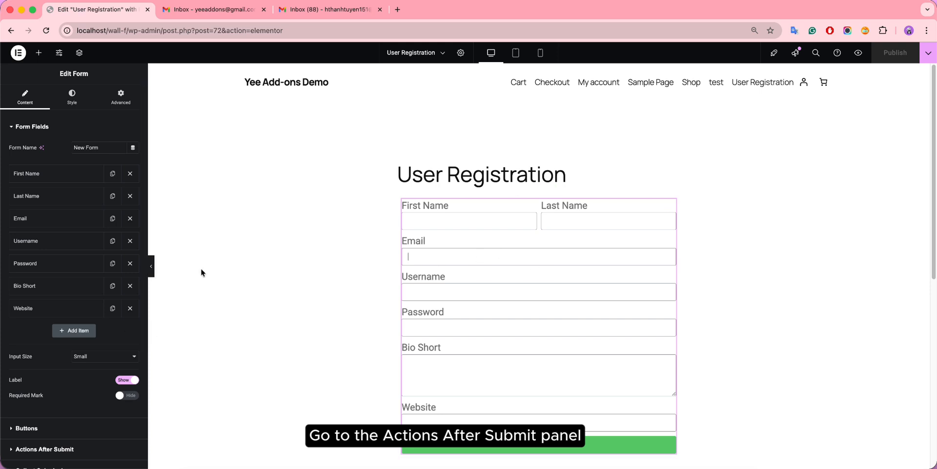
scroll(98, 283, "down", 3)
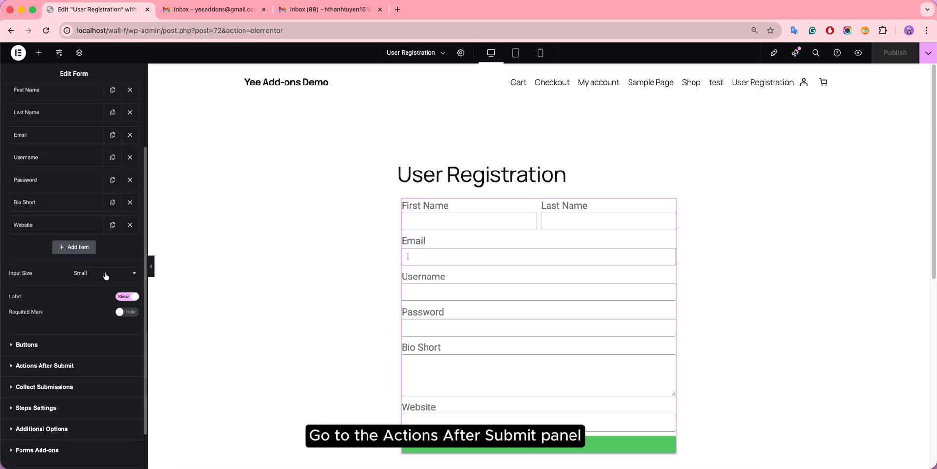
left_click(67, 346)
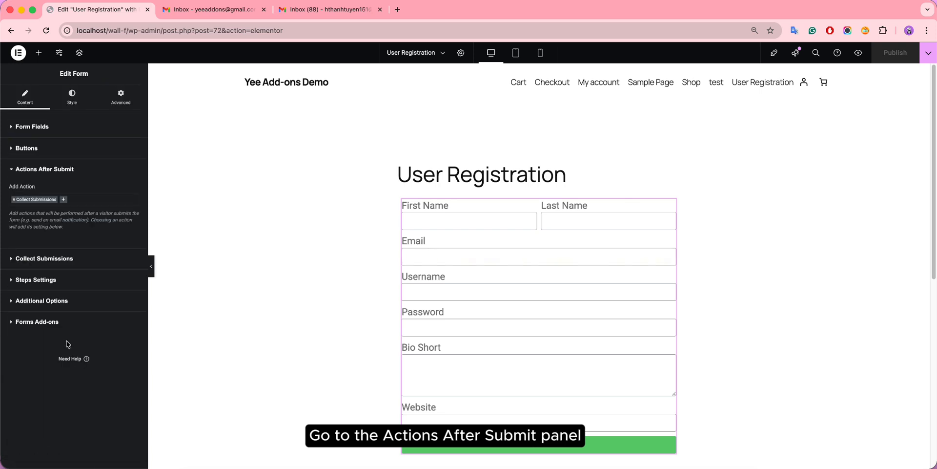
left_click(68, 202)
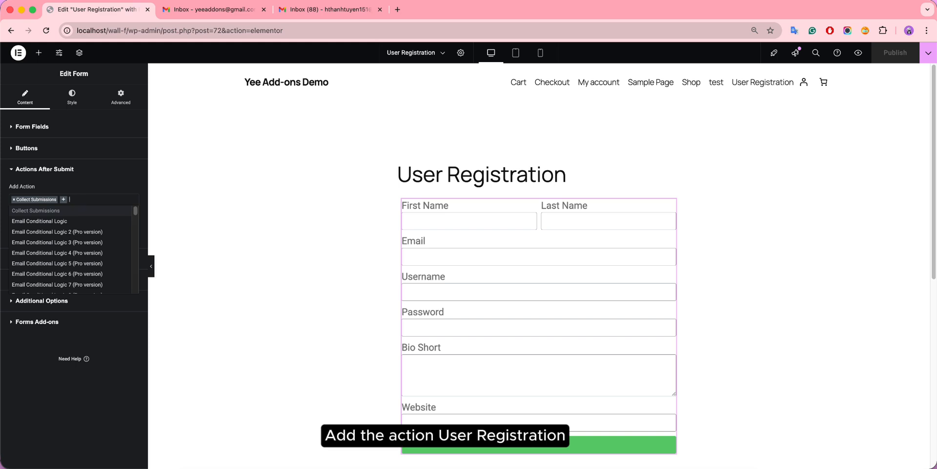
type("u")
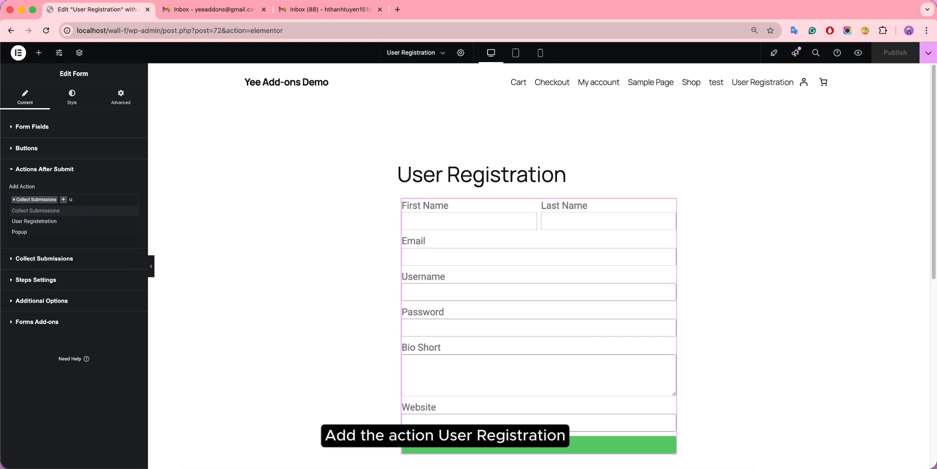
left_click(53, 223)
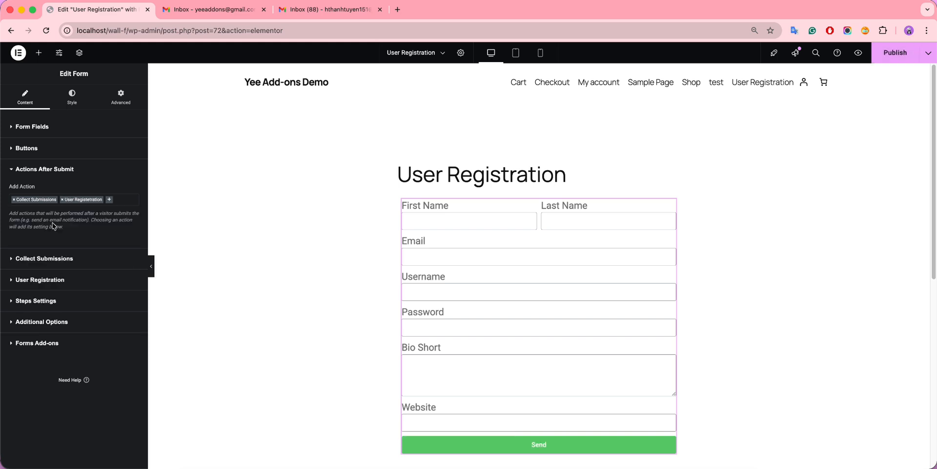
Step: Expand the User Registration section and look through its username, email, password and profile mapping boxes
left_click(60, 283)
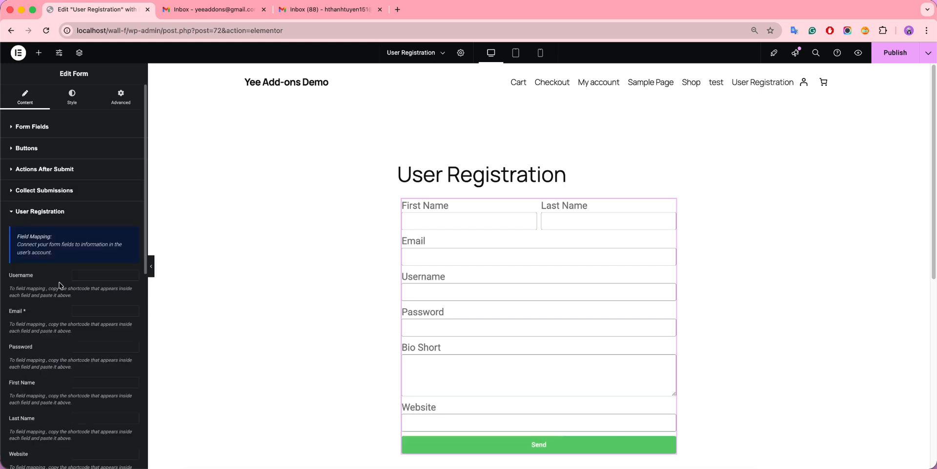
scroll(71, 280, "down", 1)
scroll(70, 280, "down", 4)
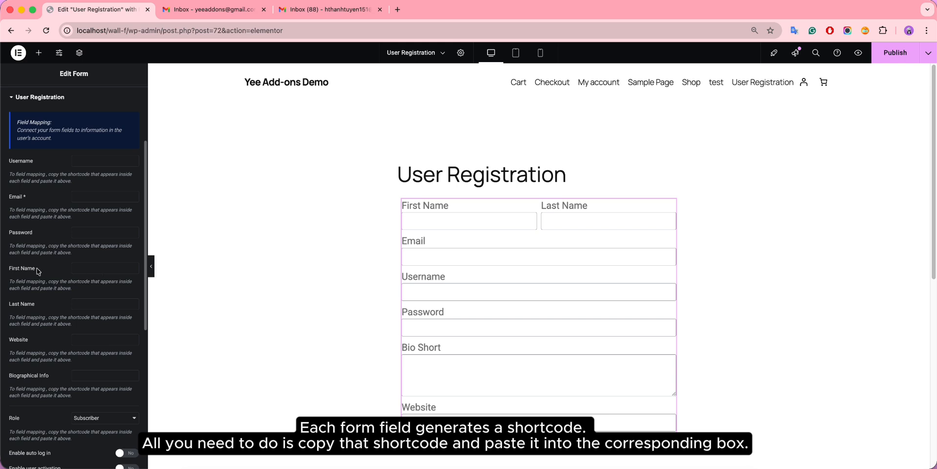
scroll(99, 194, "up", 3)
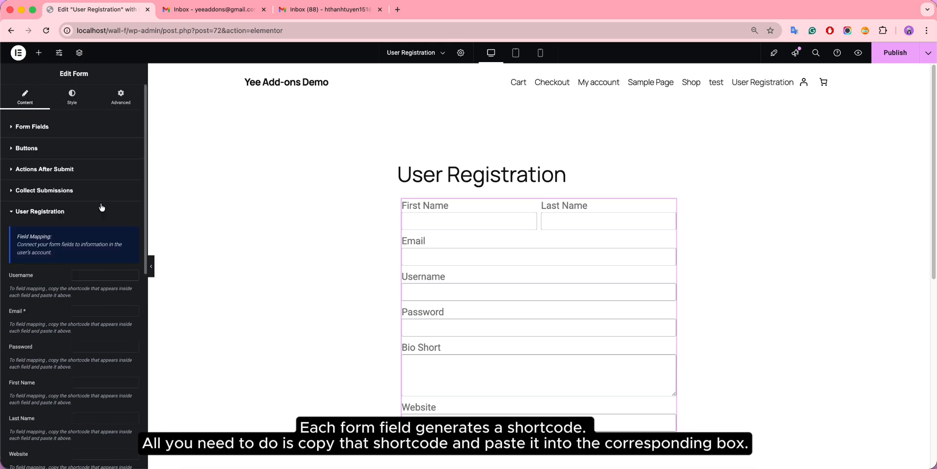
Step: Copy the Username field's shortcode and paste it into the Username mapping box
left_click(42, 129)
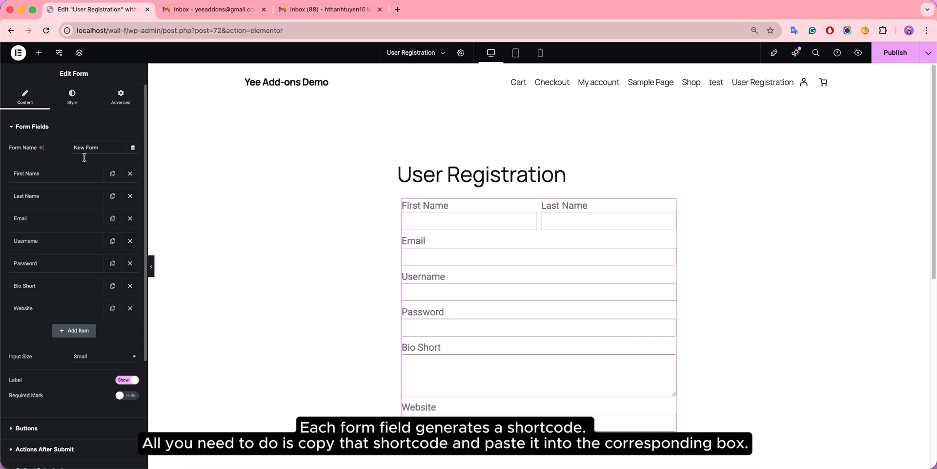
left_click(61, 241)
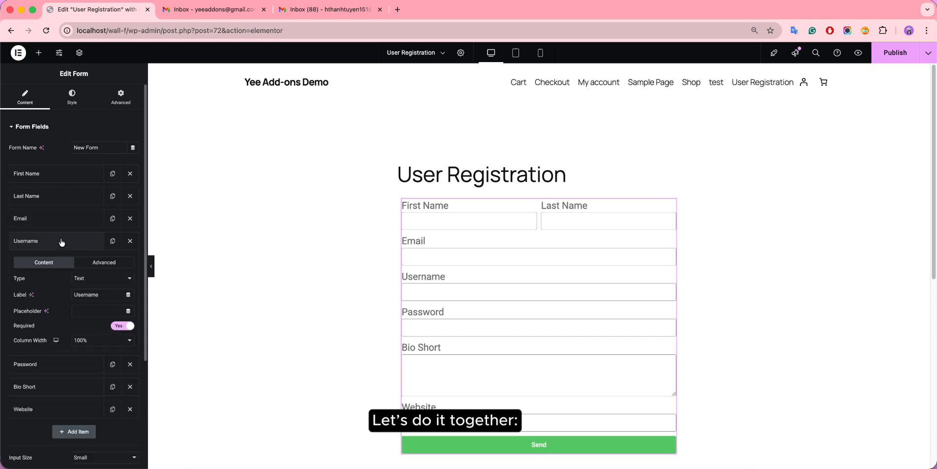
left_click(114, 266)
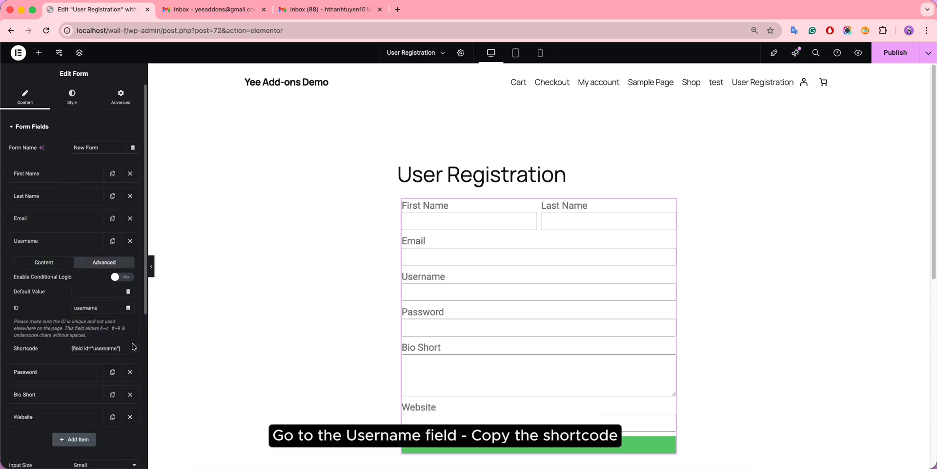
left_click_drag(124, 349, 69, 349)
key("super+c")
scroll(69, 362, "down", 5)
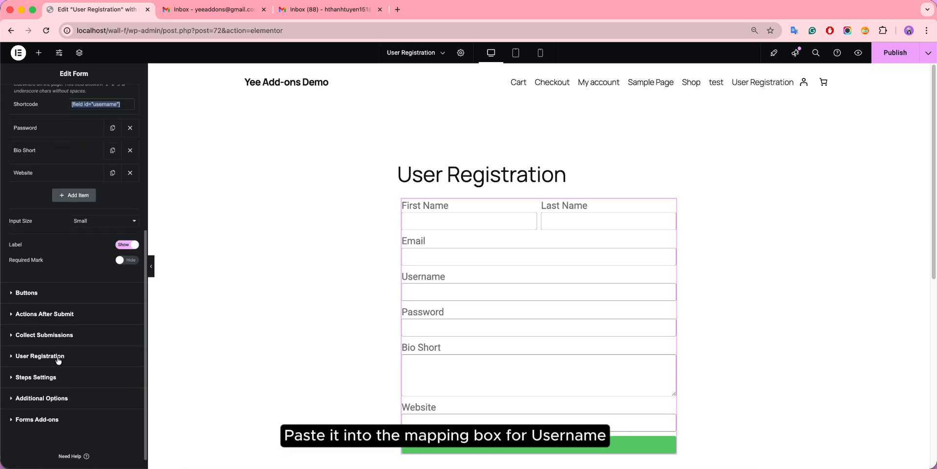
left_click(56, 360)
left_click(86, 273)
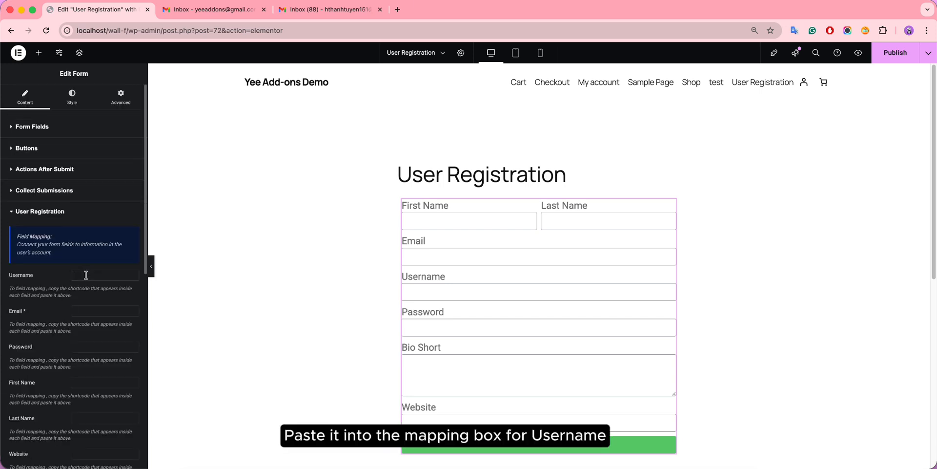
key("super+v")
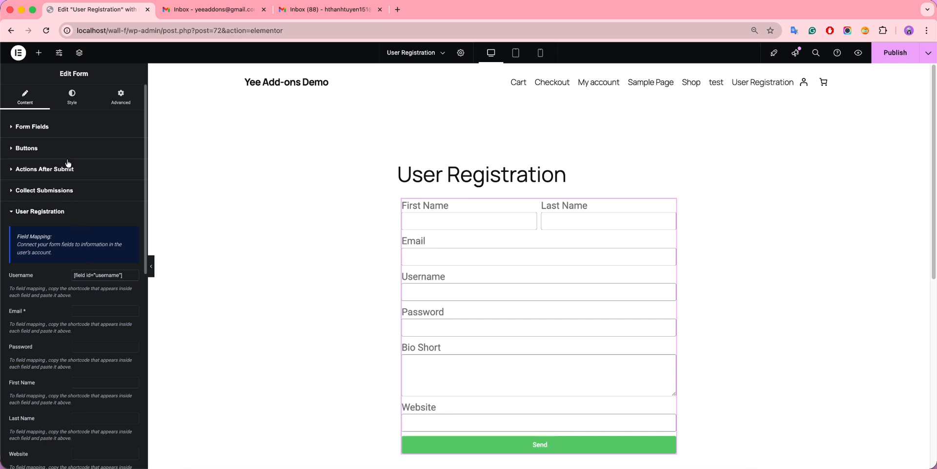
Step: Copy the Email field's shortcode into the Email mapping box
left_click(63, 125)
left_click(81, 218)
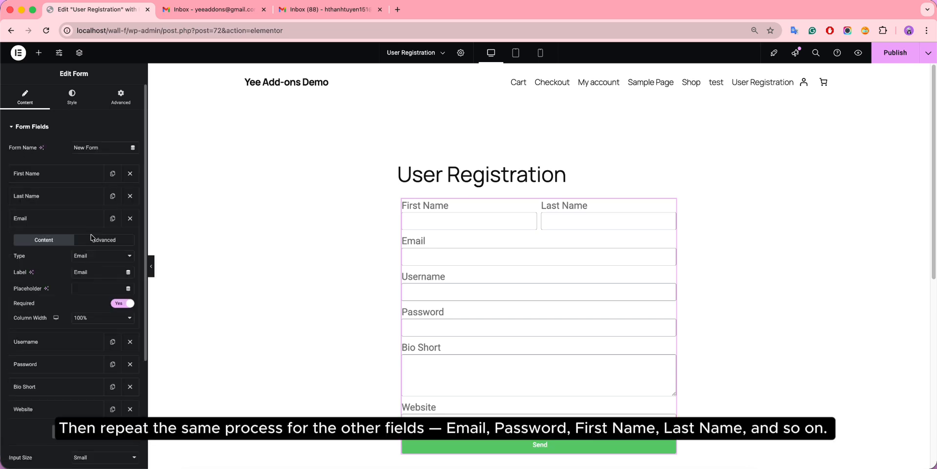
left_click(104, 239)
left_click_drag(120, 325, 63, 329)
key("super+c")
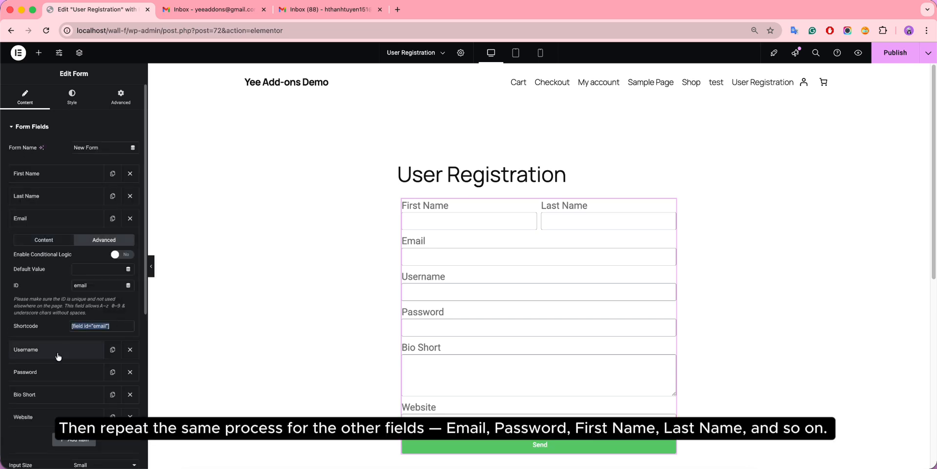
scroll(59, 358, "down", 5)
left_click(55, 372)
scroll(54, 372, "down", 3)
left_click(88, 176)
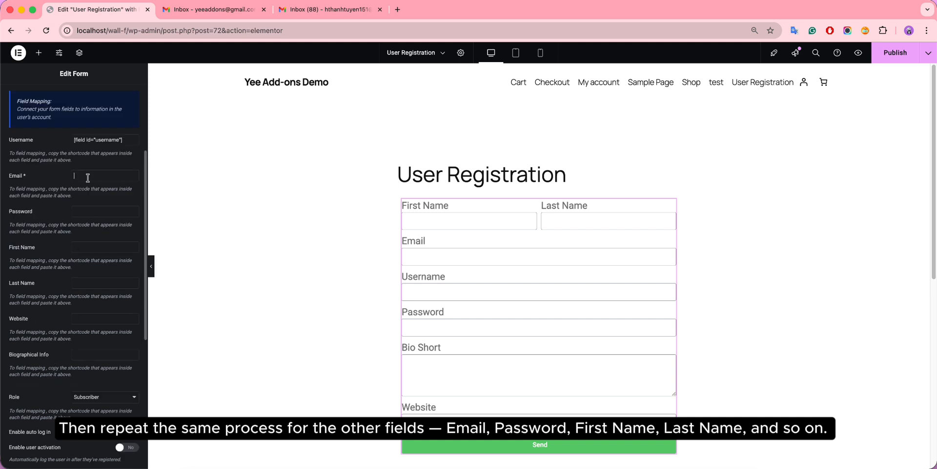
key("super+v")
Step: Copy the Password field's shortcode into the Password mapping box
left_click(88, 211)
scroll(88, 211, "up", 5)
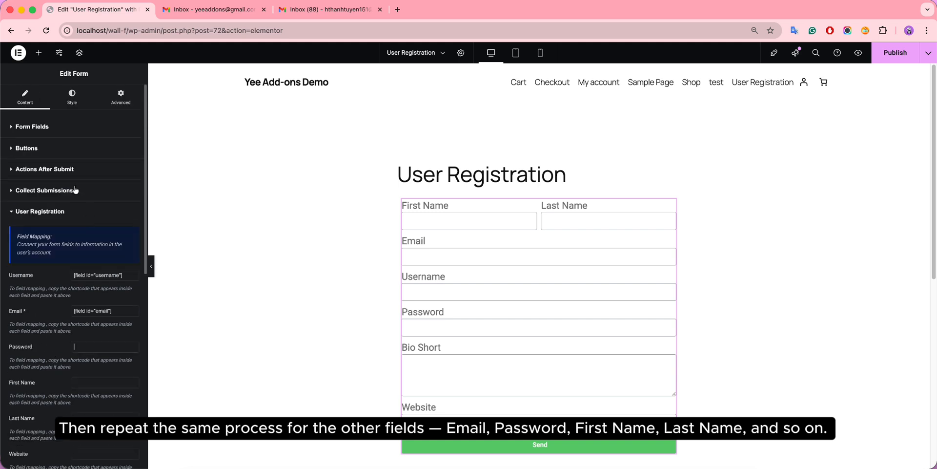
left_click(75, 131)
left_click(42, 263)
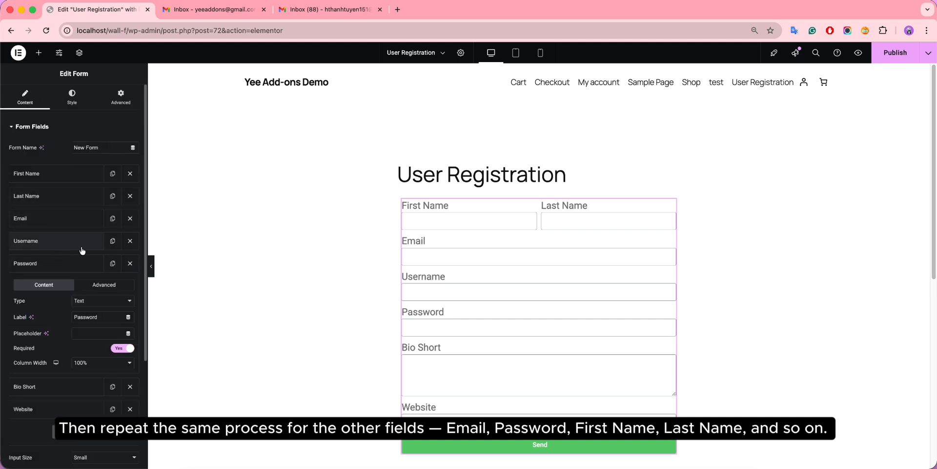
left_click(120, 285)
left_click(119, 370)
key("ctrl+c")
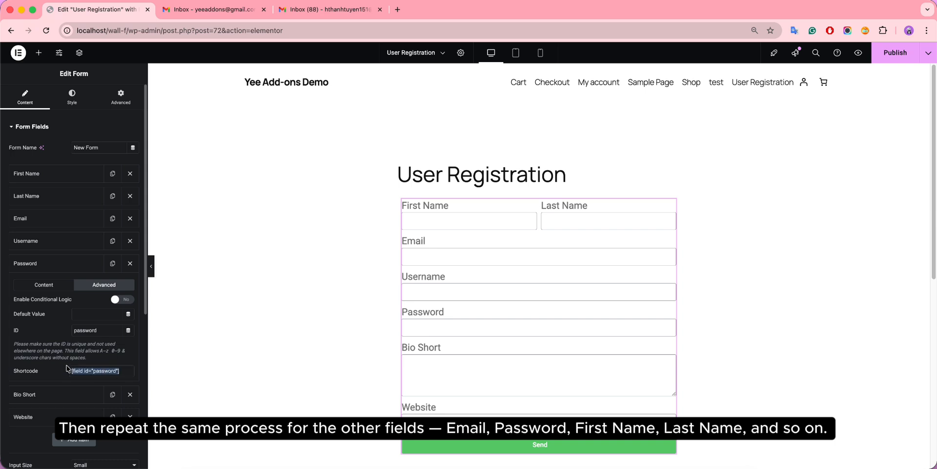
scroll(54, 411, "down", 4)
left_click(42, 431)
left_click(90, 348)
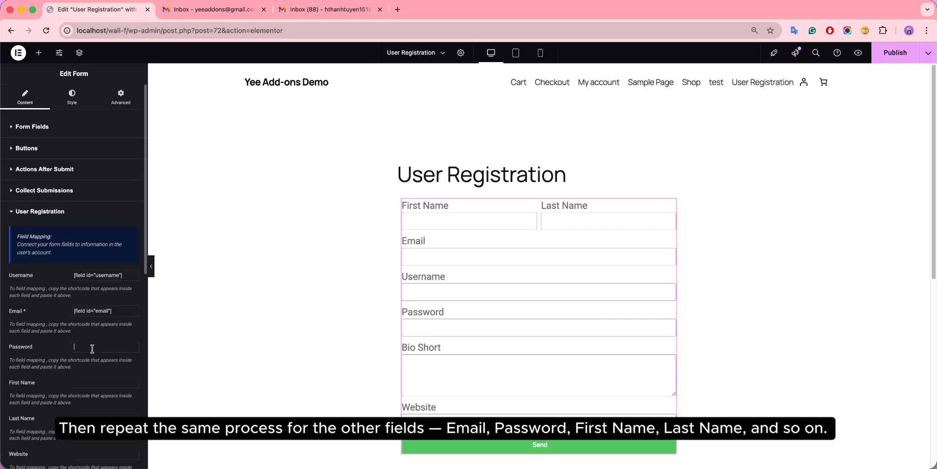
key("ctrl+v")
Step: Copy the First Name field's shortcode for the First Name mapping
left_click(88, 128)
left_click(58, 173)
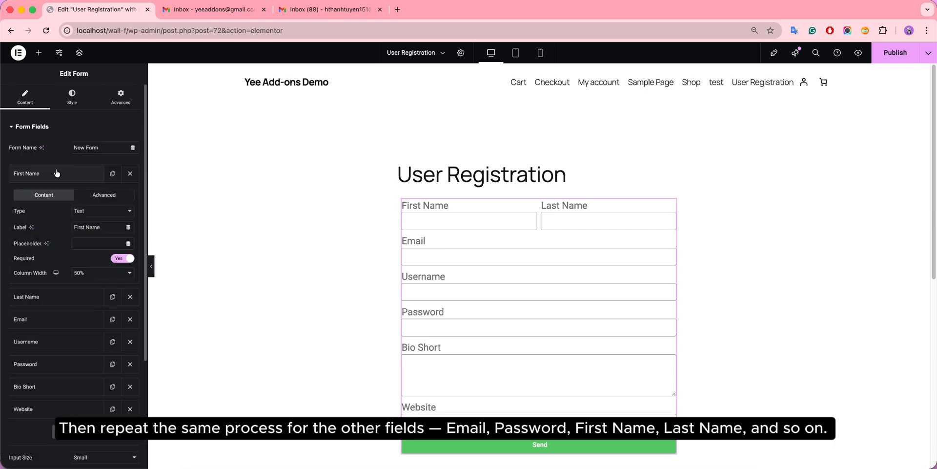
left_click(117, 195)
left_click(116, 281)
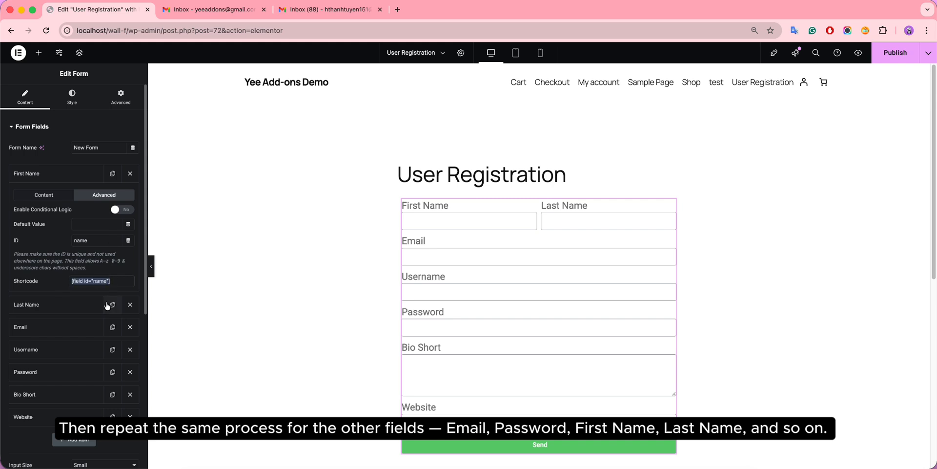
scroll(73, 371, "down", 5)
left_click(68, 344)
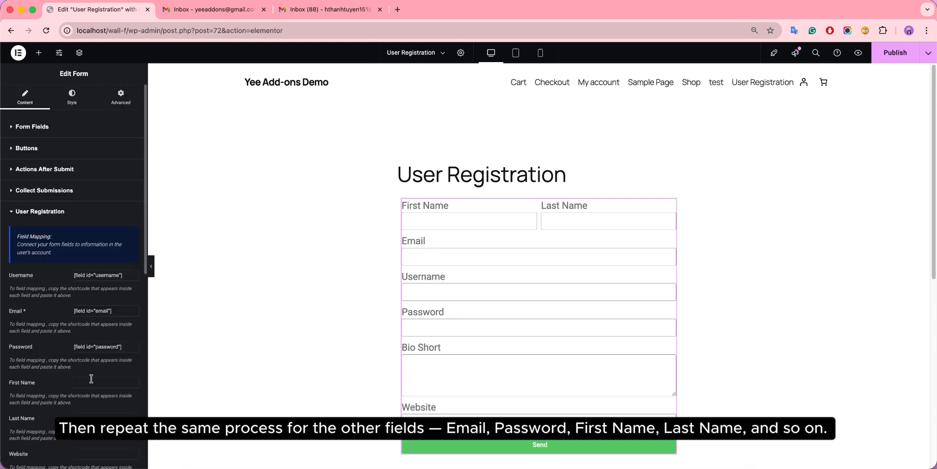
Step: Copy the Last Name field's shortcode for the Last Name mapping
left_click(54, 129)
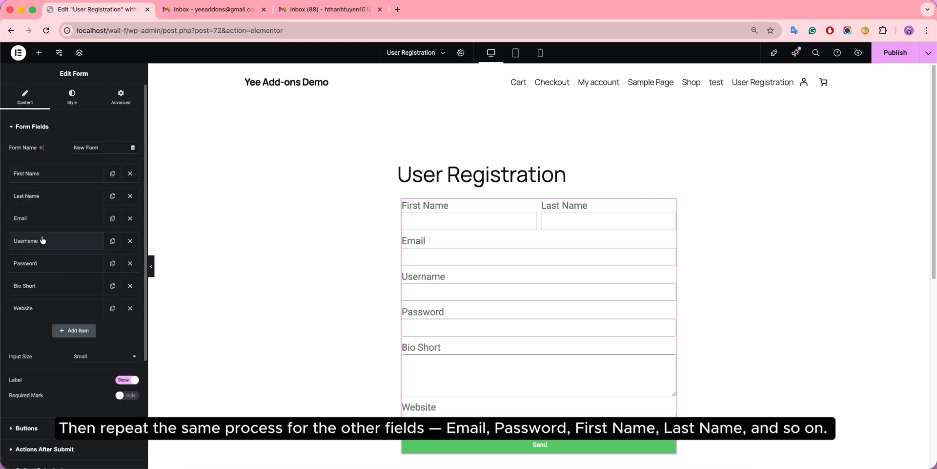
left_click(34, 196)
left_click(102, 217)
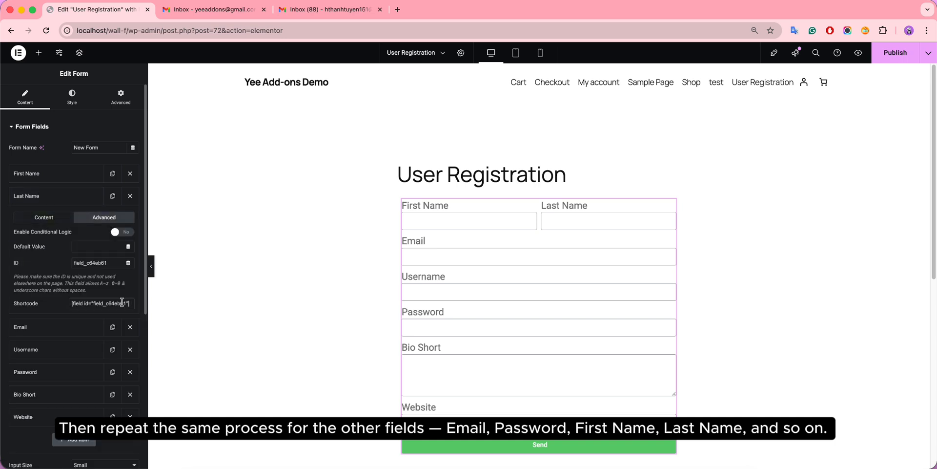
left_click(128, 303)
scroll(61, 303, "down", 3)
scroll(59, 311, "down", 5)
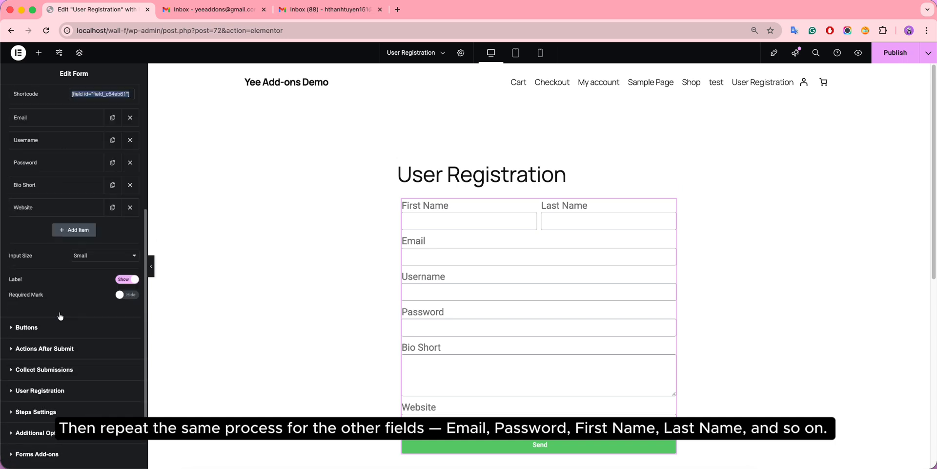
left_click(64, 343)
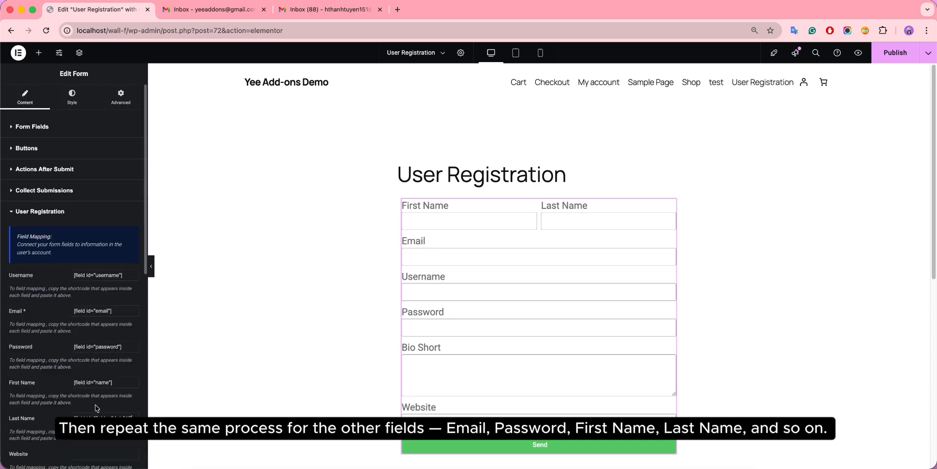
Step: Copy the Website field's shortcode into the Website mapping box
left_click(64, 128)
left_click(59, 308)
left_click(117, 330)
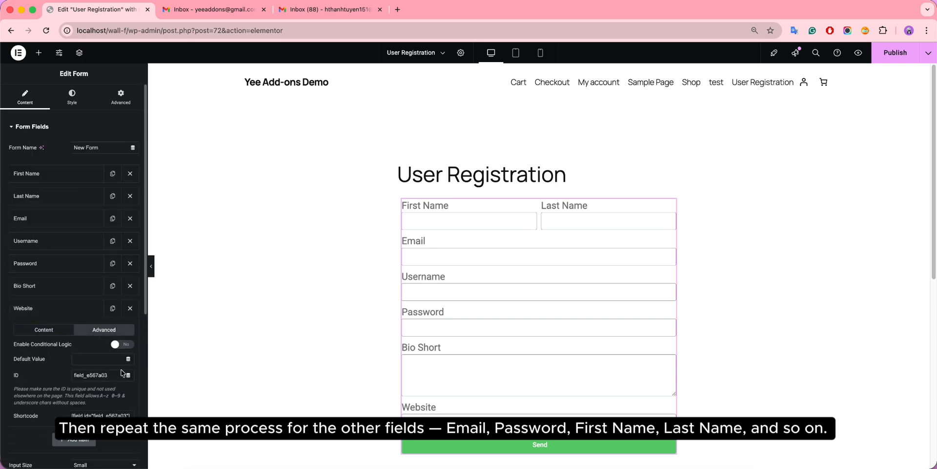
left_click(100, 415)
key("super+c")
scroll(63, 386, "down", 5)
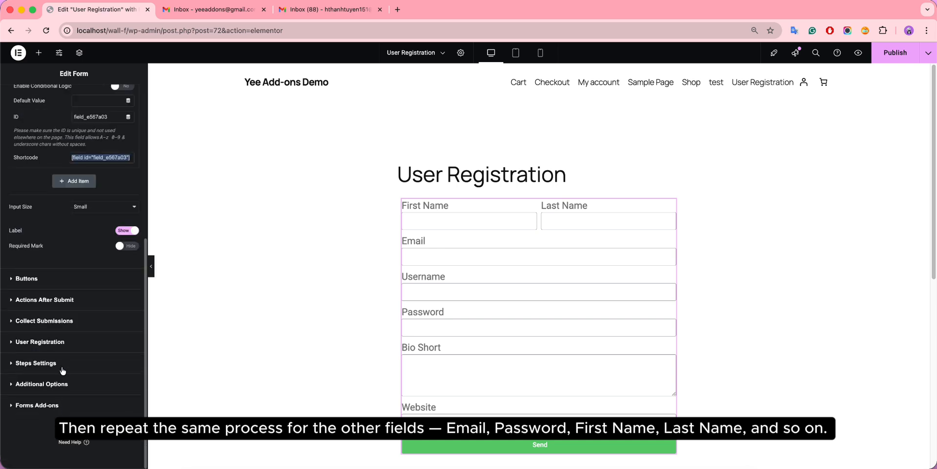
left_click(61, 343)
left_click(89, 450)
key("super+v")
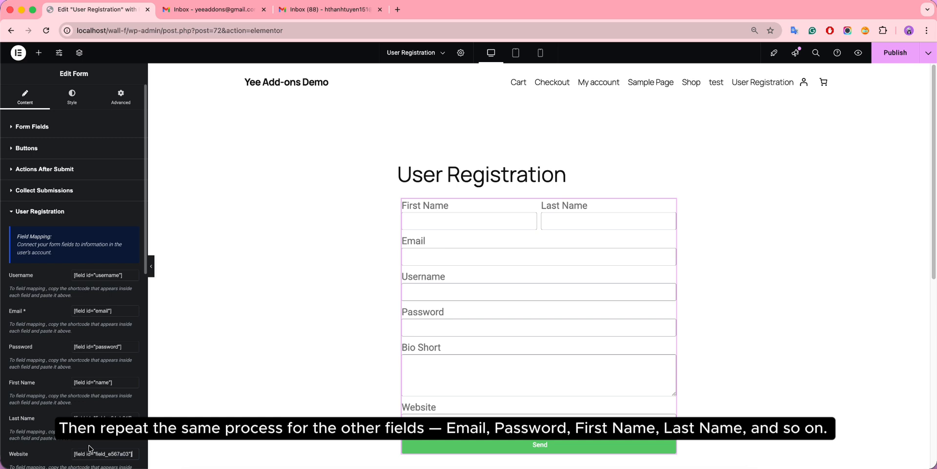
Step: Copy the Bio Short field's shortcode into the Biographical Info mapping box
left_click(64, 134)
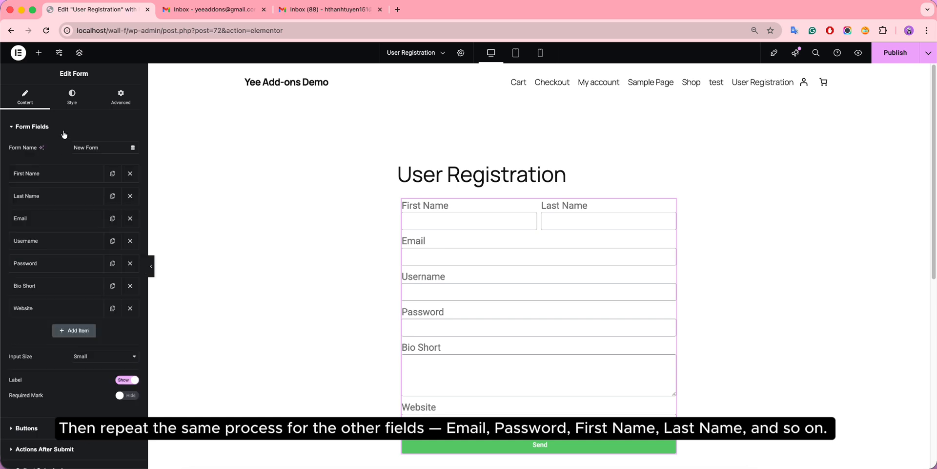
left_click(48, 285)
left_click(104, 307)
left_click(68, 393)
key("super+c")
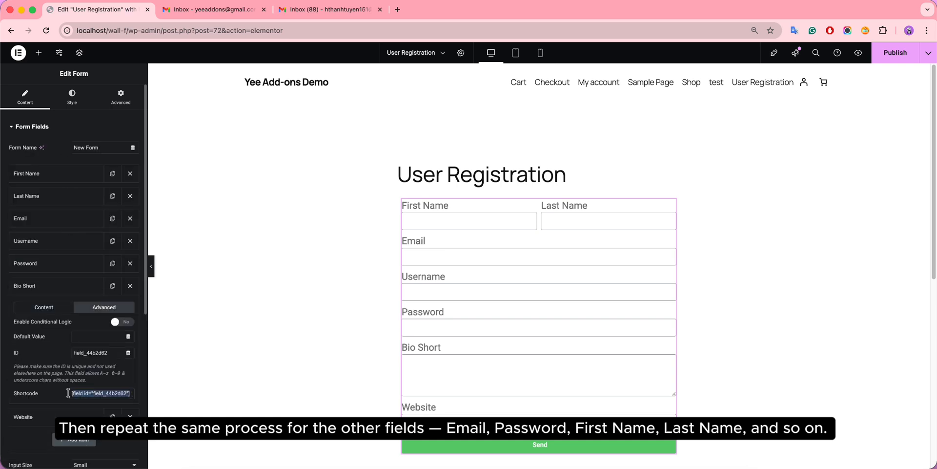
scroll(61, 342, "down", 5)
left_click(61, 341)
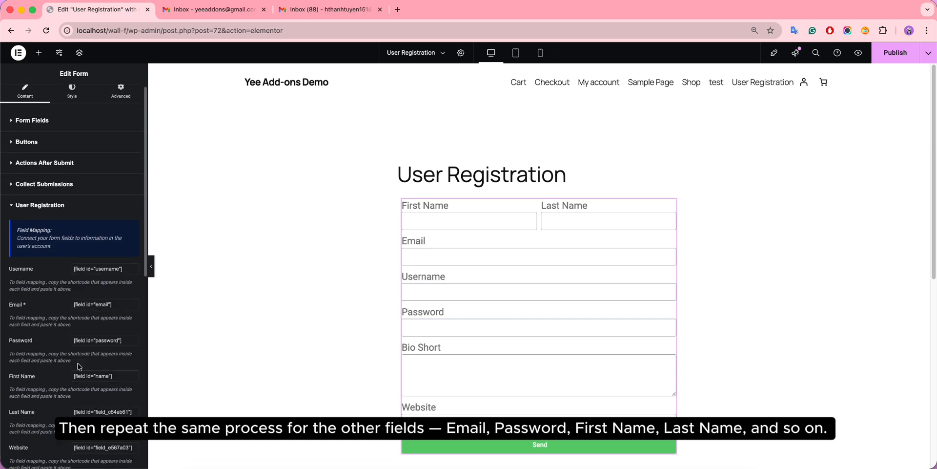
scroll(78, 366, "down", 4)
left_click(98, 276)
key("super+v")
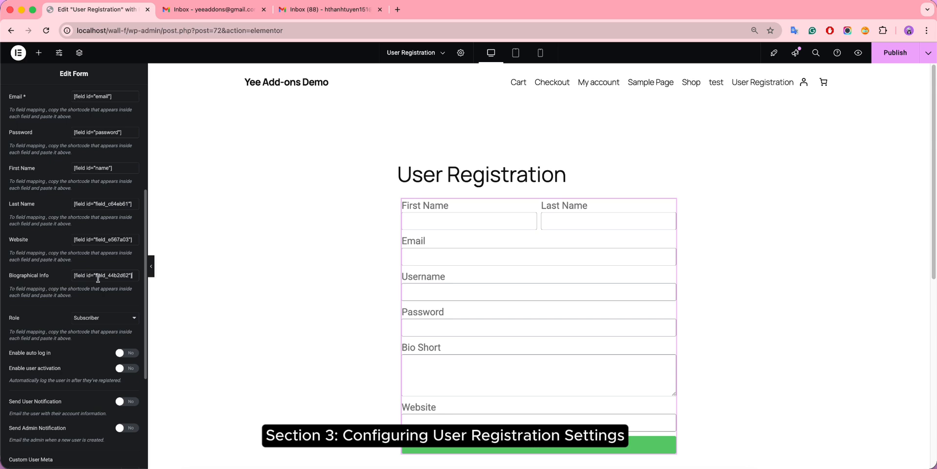
Step: Publish the page changes and confirm Subscriber in the Role dropdown for new users
left_click(897, 53)
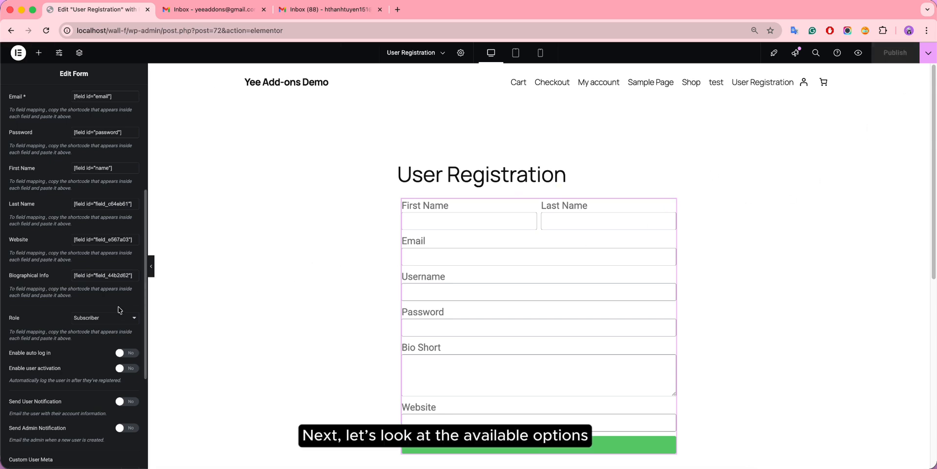
scroll(118, 294, "down", 1)
scroll(118, 291, "down", 5)
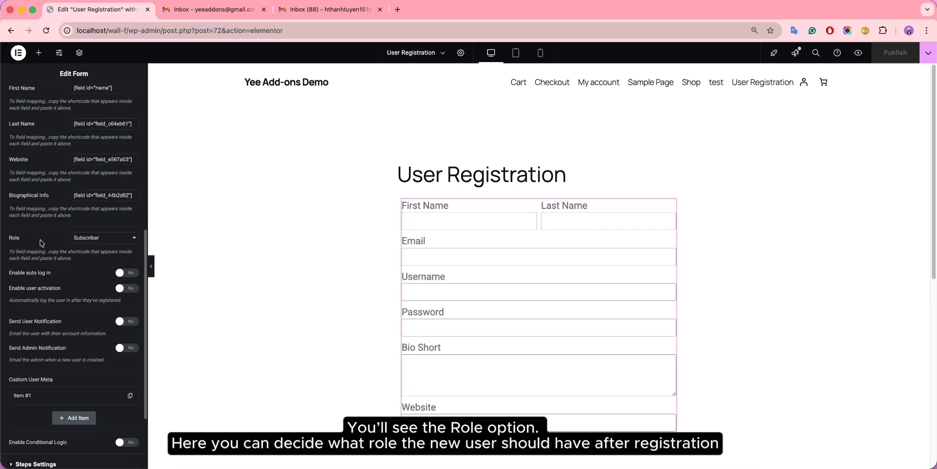
left_click(110, 239)
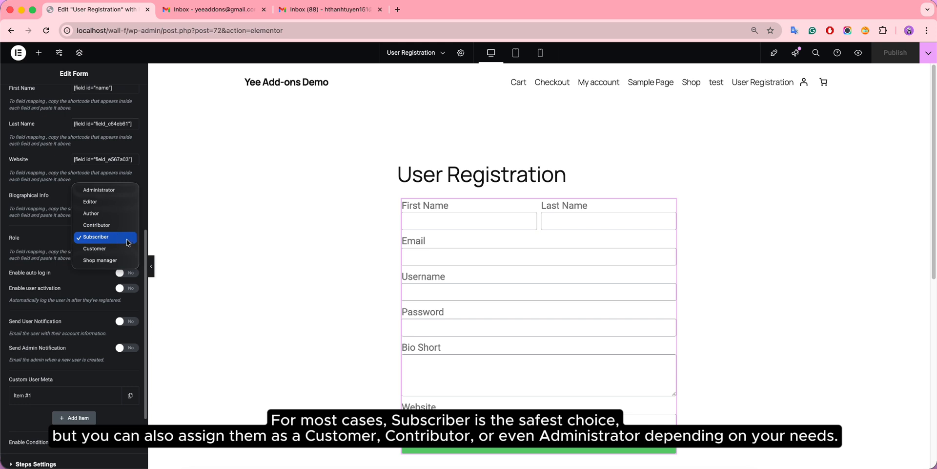
left_click(127, 243)
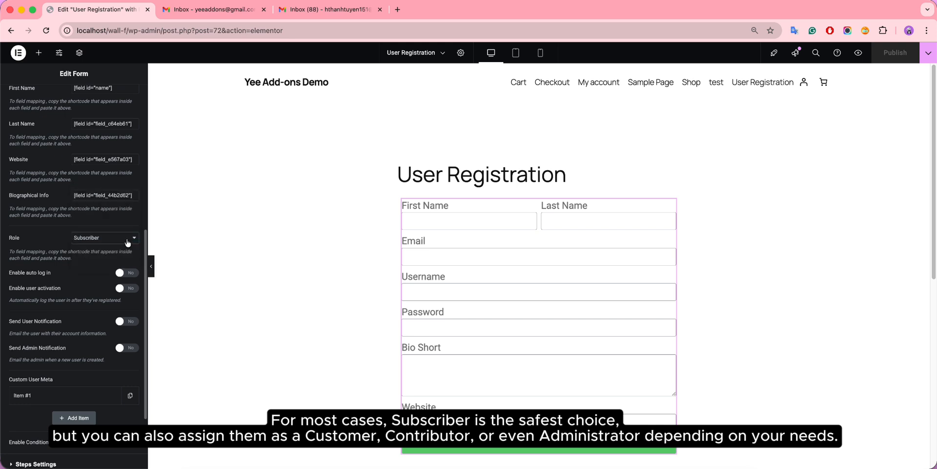
scroll(104, 238, "down", 1)
scroll(104, 238, "down", 3)
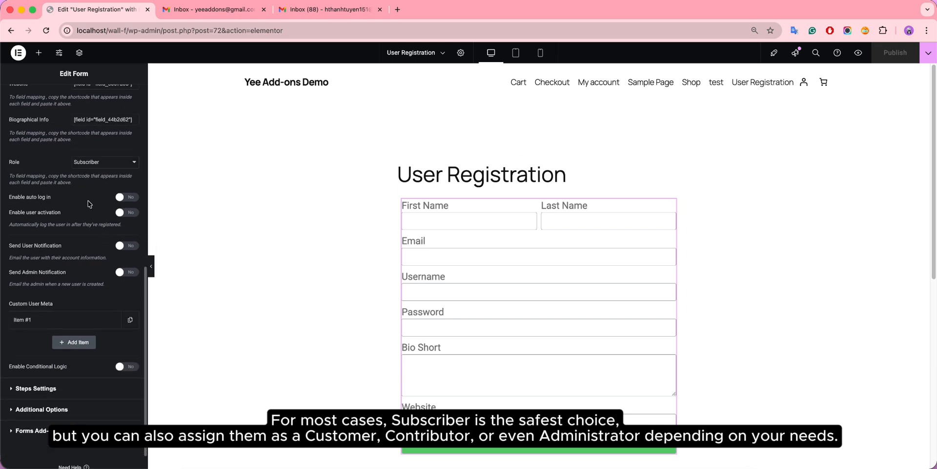
Step: Leave Enable auto log in off and switch Enable user activation to Yes
left_click(135, 201)
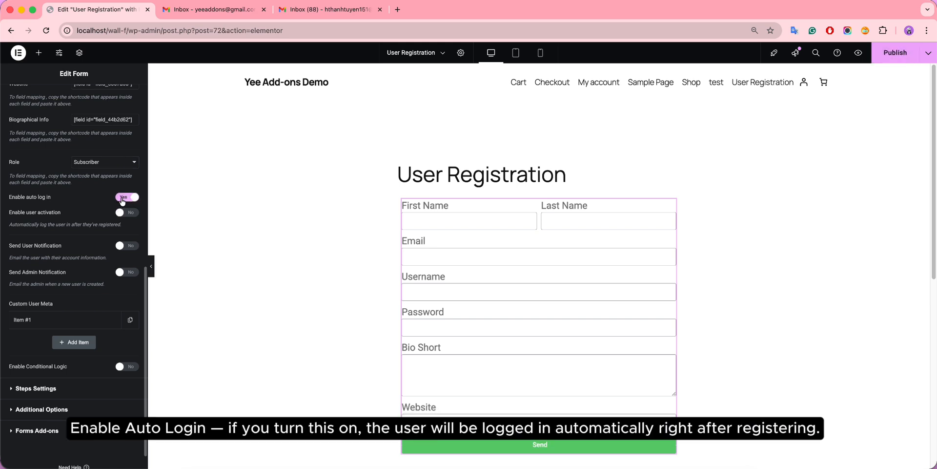
left_click(122, 200)
left_click(131, 215)
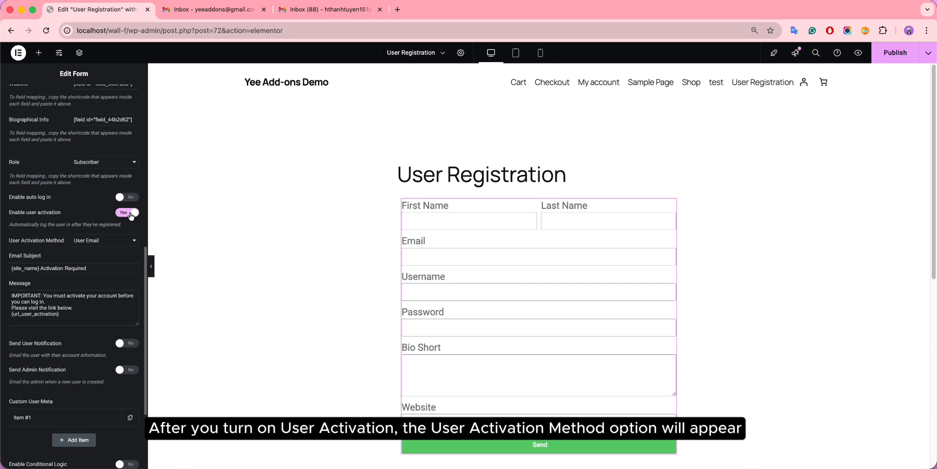
left_click(116, 242)
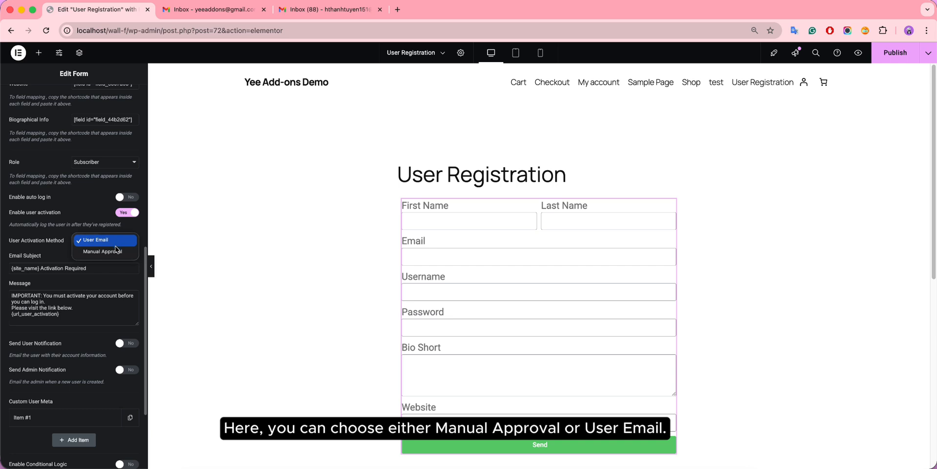
left_click(116, 251)
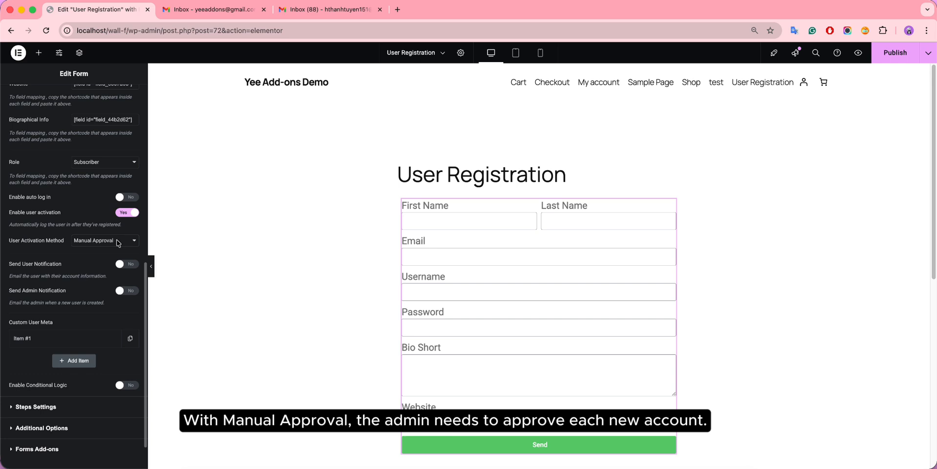
left_click(117, 241)
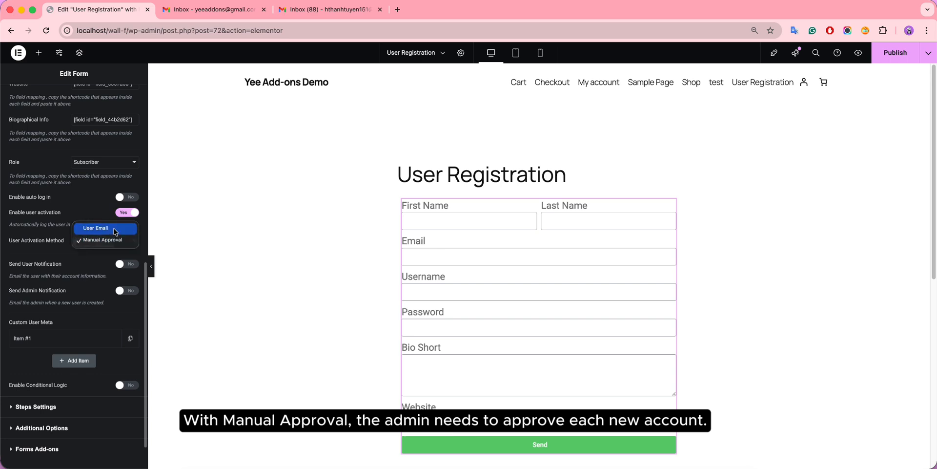
left_click(114, 227)
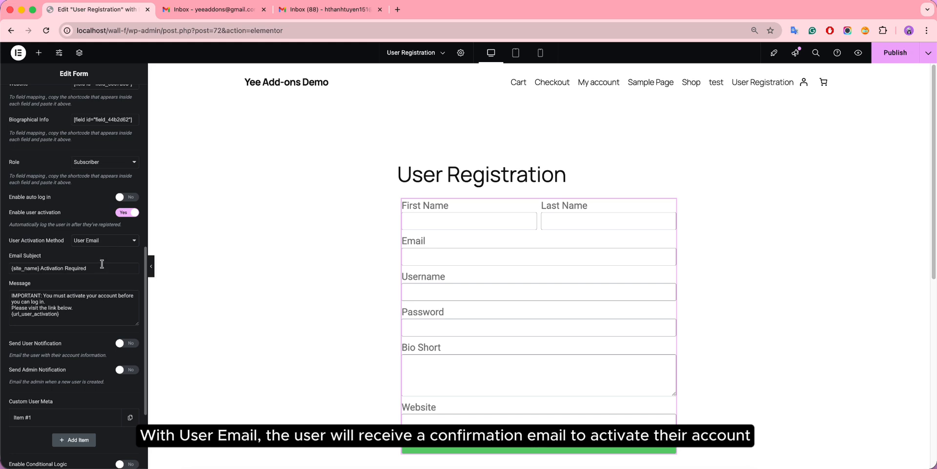
left_click(88, 305)
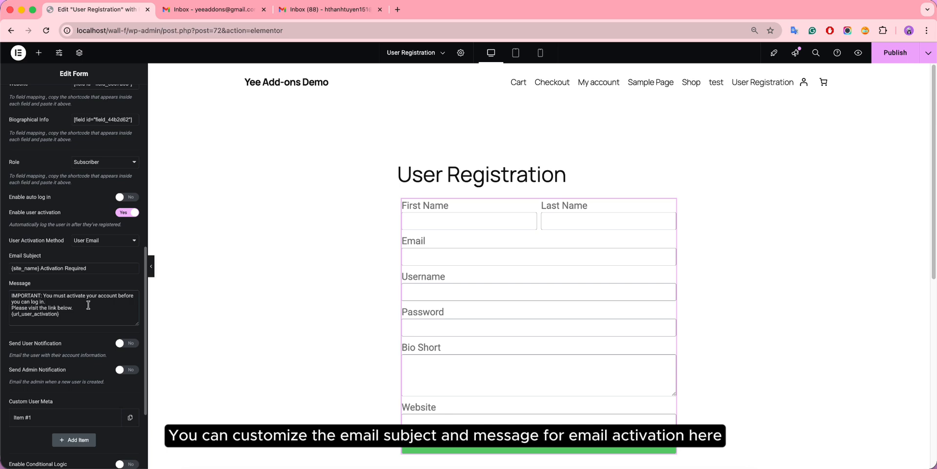
scroll(86, 309, "down", 3)
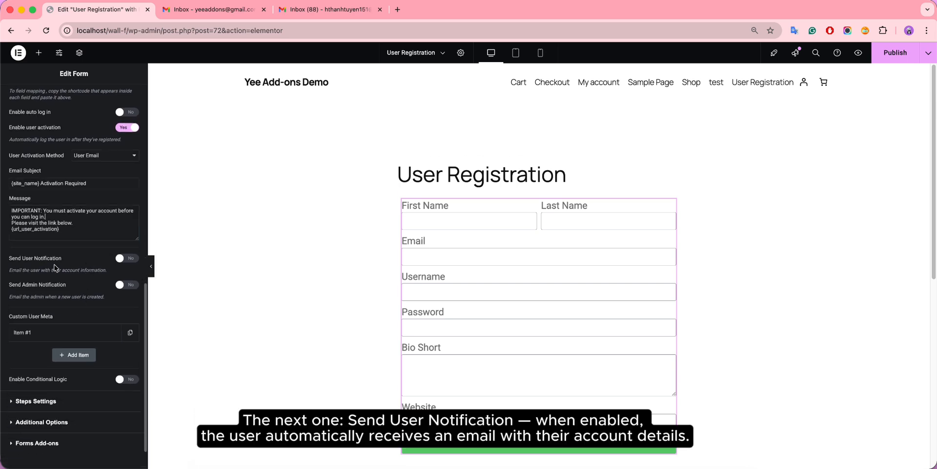
Step: Turn on Send User Notification with an editable template, then review its login-details message text
left_click(131, 261)
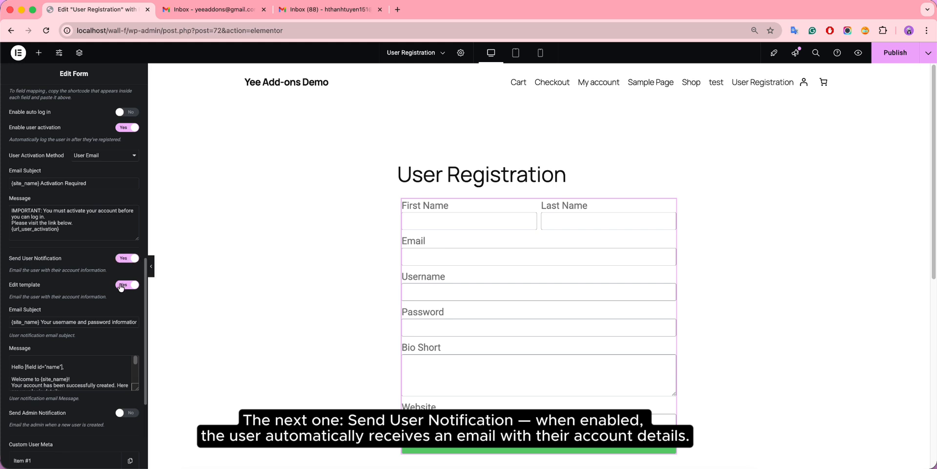
left_click(121, 286)
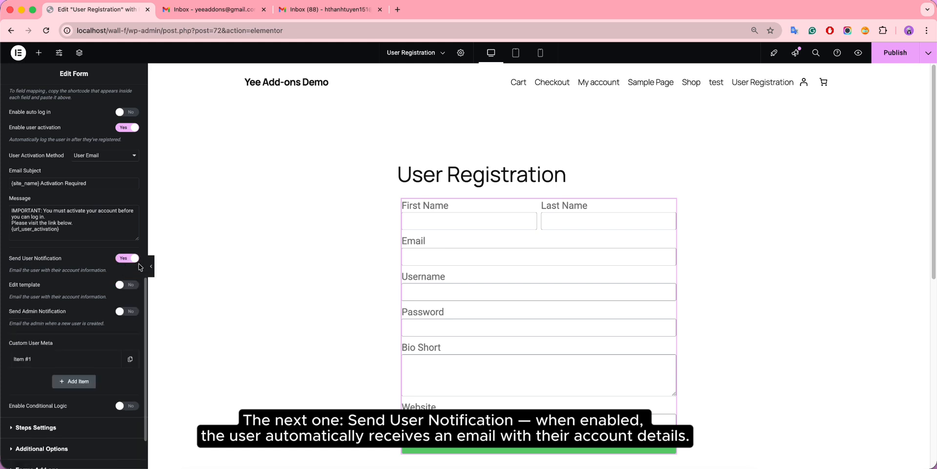
left_click(134, 287)
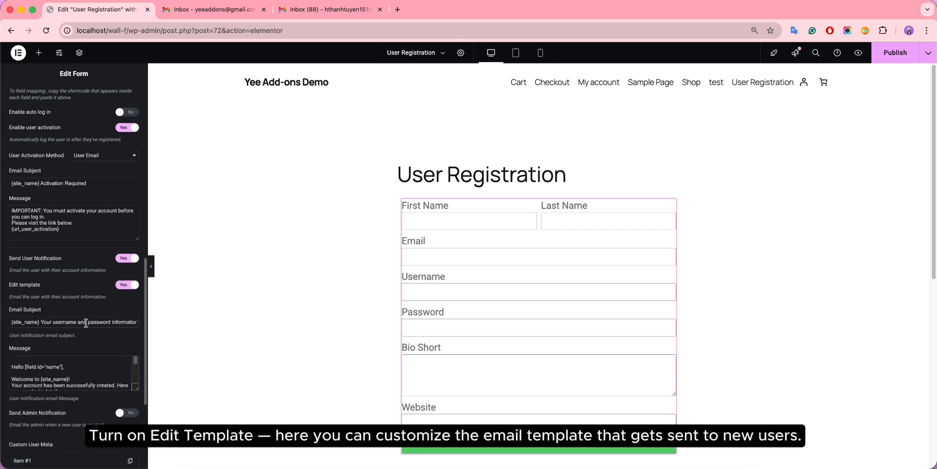
scroll(98, 332, "down", 1)
scroll(101, 360, "down", 1)
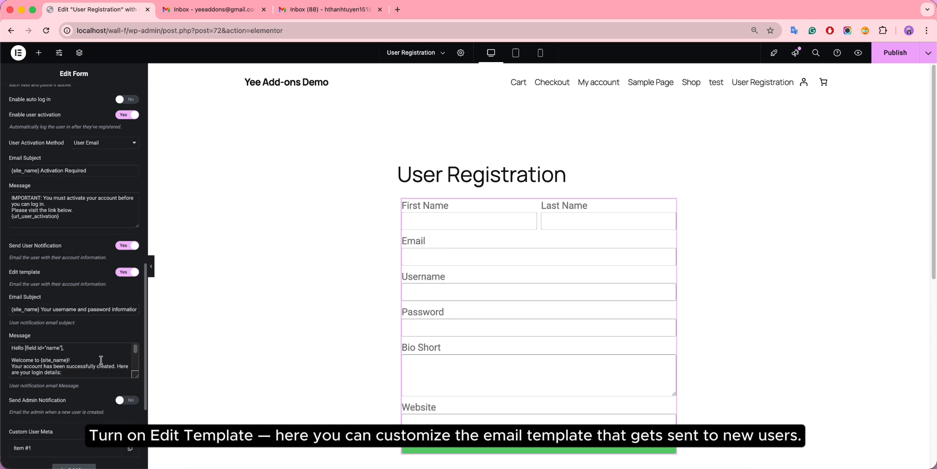
scroll(101, 360, "down", 1)
scroll(101, 360, "down", 5)
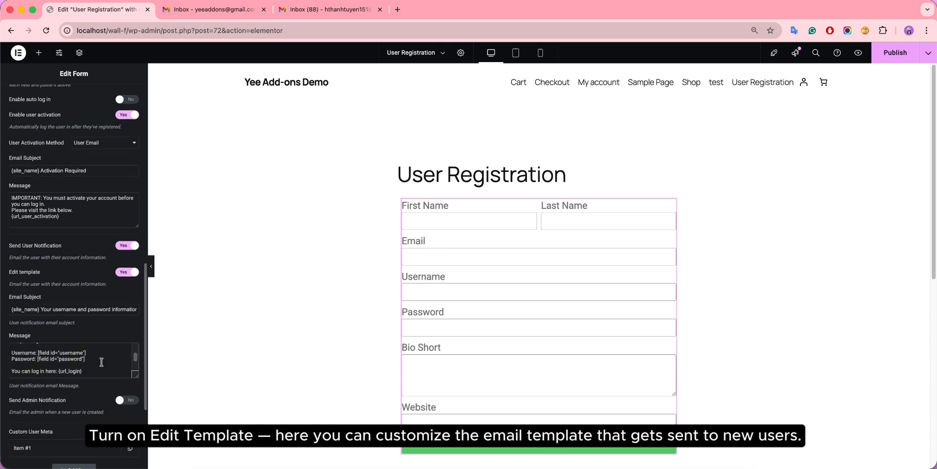
scroll(101, 362, "up", 2)
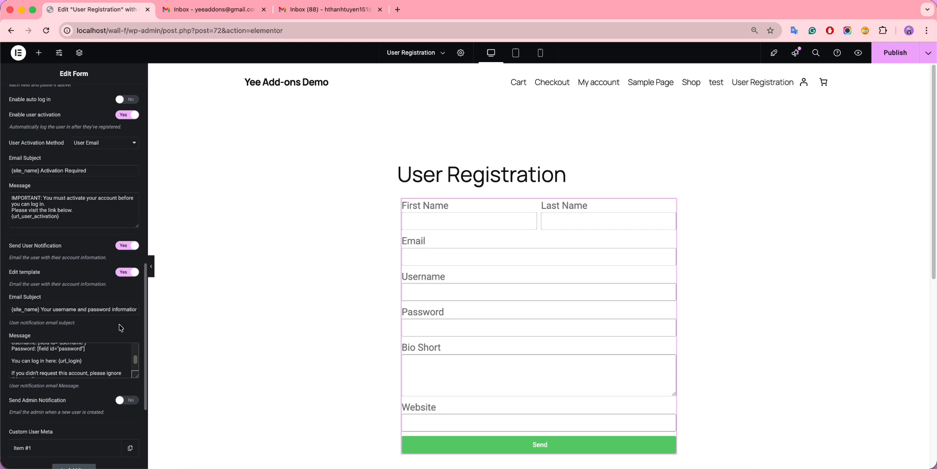
scroll(113, 314, "down", 5)
scroll(84, 354, "down", 1)
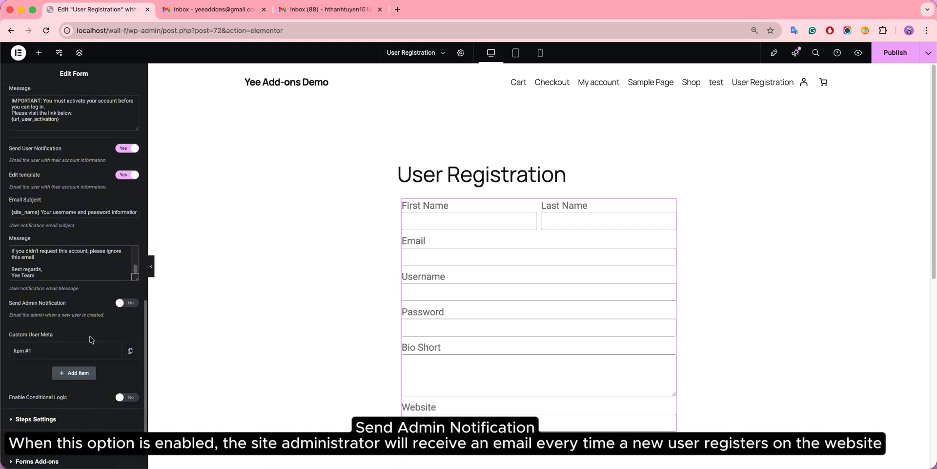
Step: Turn on Send Admin Notification with an editable '{site_name} New User Registration' template
left_click(131, 303)
left_click(125, 330)
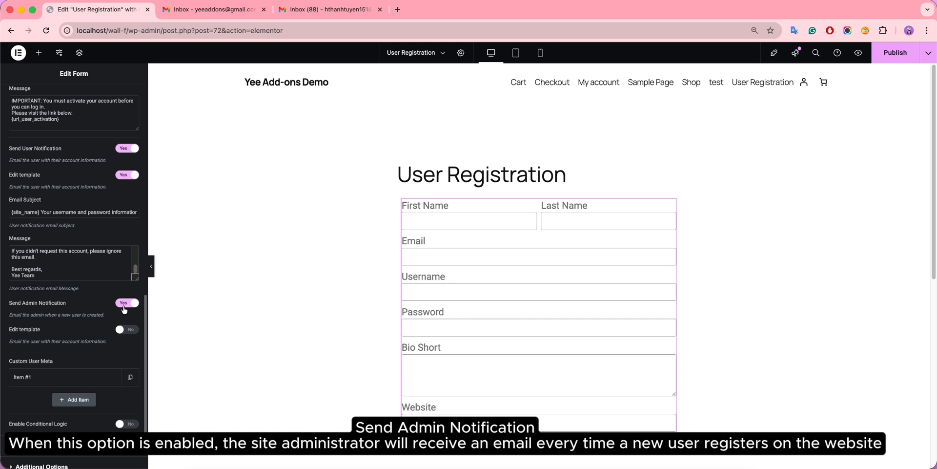
left_click(129, 330)
left_click(103, 364)
scroll(104, 362, "down", 3)
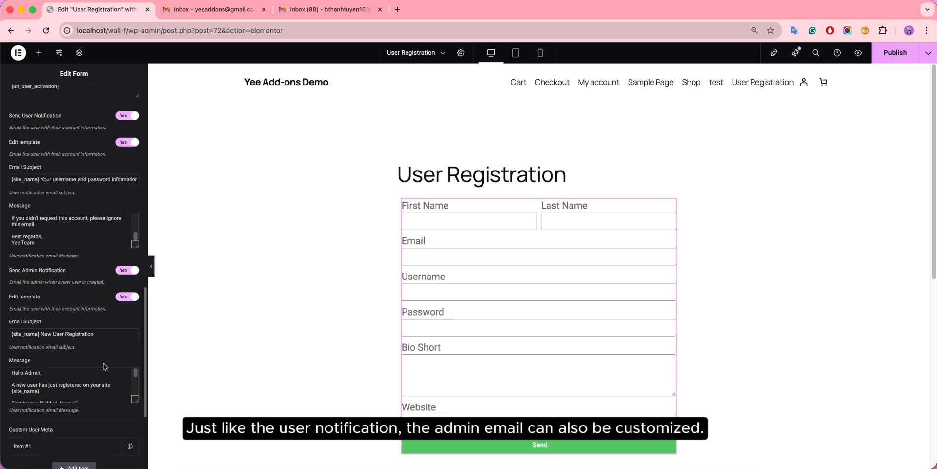
scroll(97, 375, "up", 3)
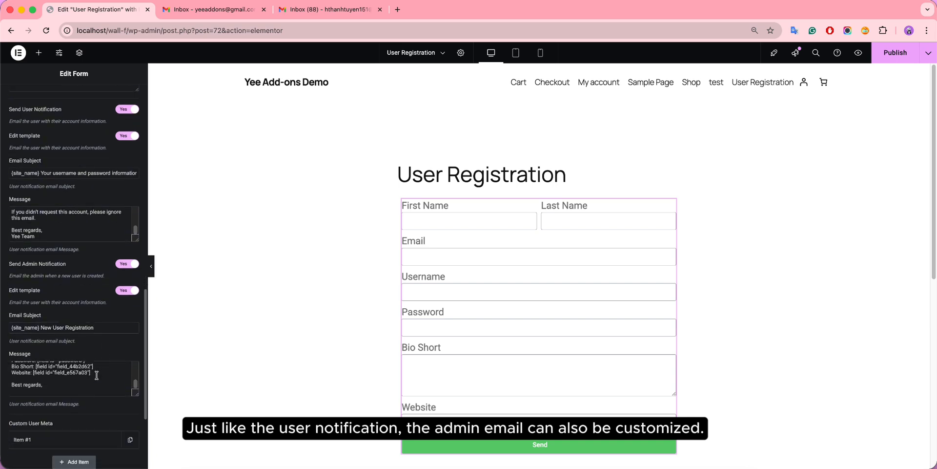
scroll(97, 373, "up", 3)
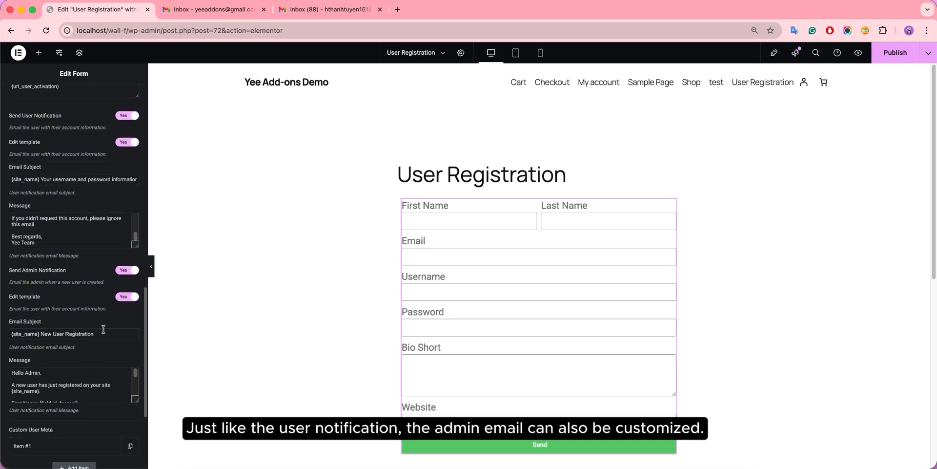
scroll(102, 329, "down", 2)
Step: Publish the updated registration page
left_click(896, 54)
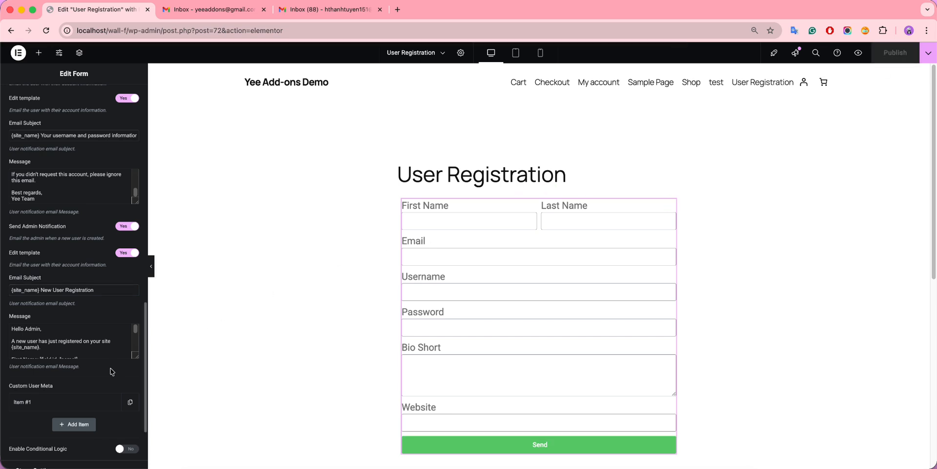
scroll(110, 372, "down", 1)
scroll(110, 368, "down", 4)
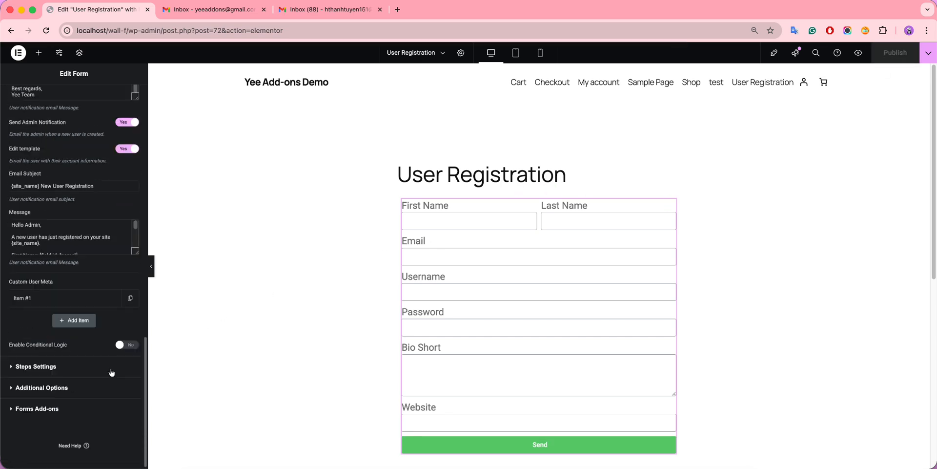
Step: Expand Custom User Meta Item #1 to reveal its empty Meta Key and Meta Value fields
left_click(94, 305)
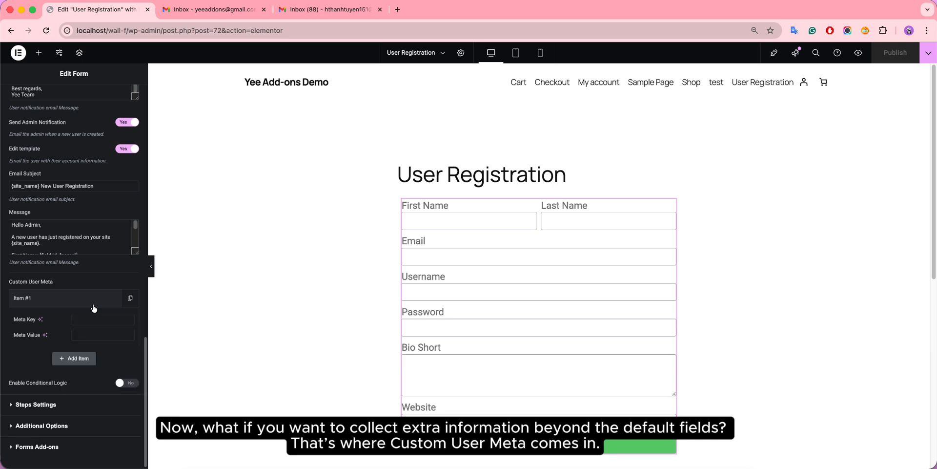
left_click(99, 318)
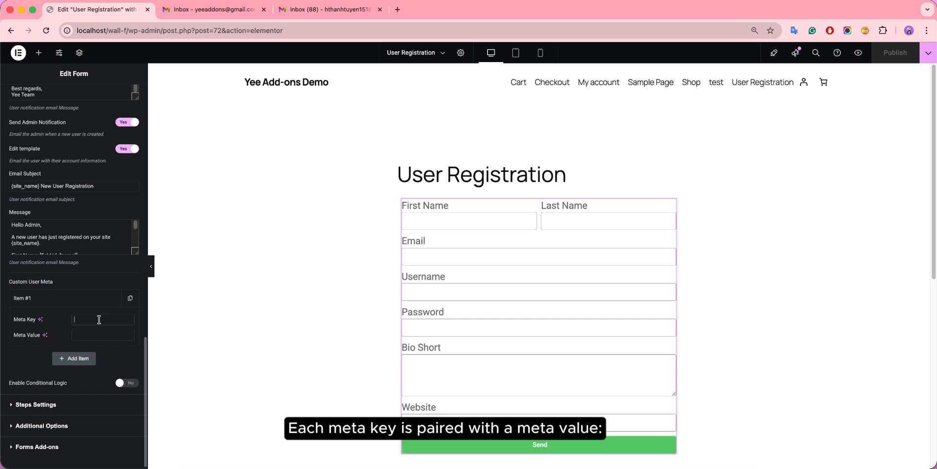
left_click(93, 337)
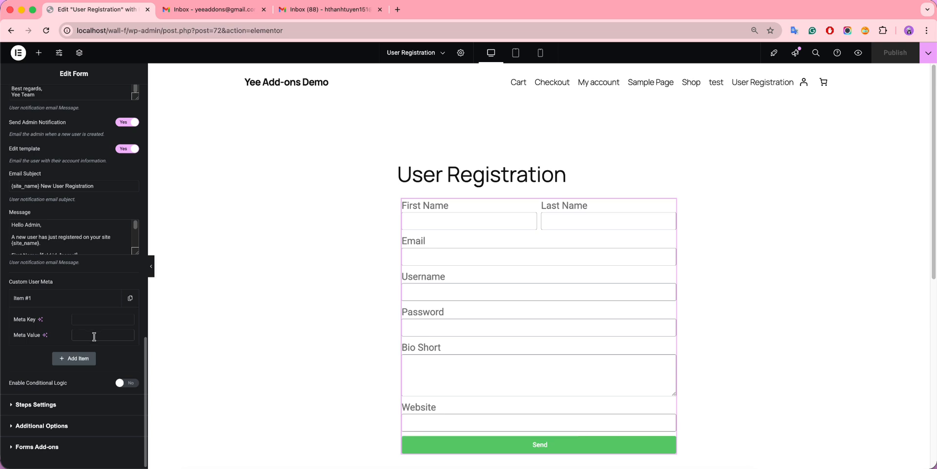
Step: Add a Date-type form field labelled 'Date of Birth' and move it below Password
scroll(55, 245, "up", 10)
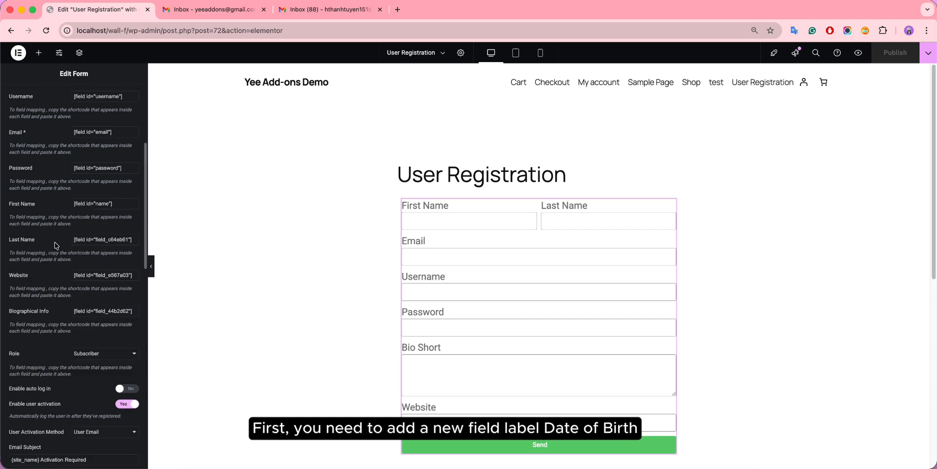
scroll(55, 245, "up", 5)
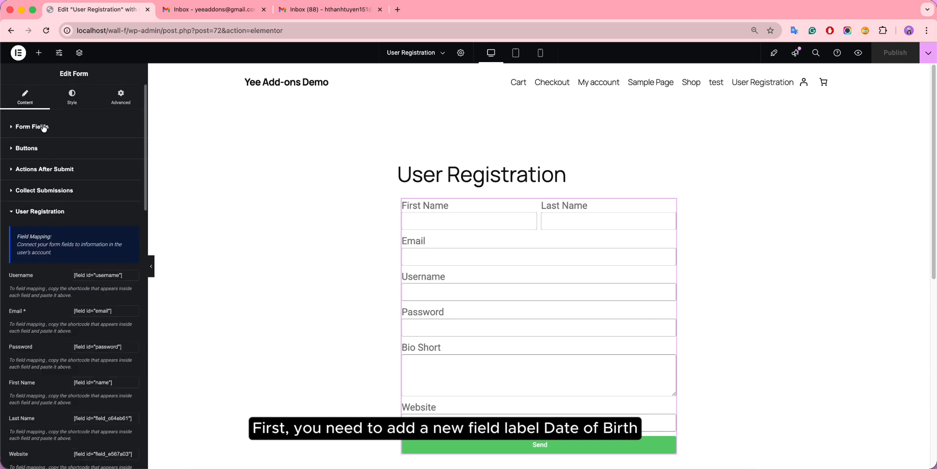
left_click(43, 126)
left_click(69, 331)
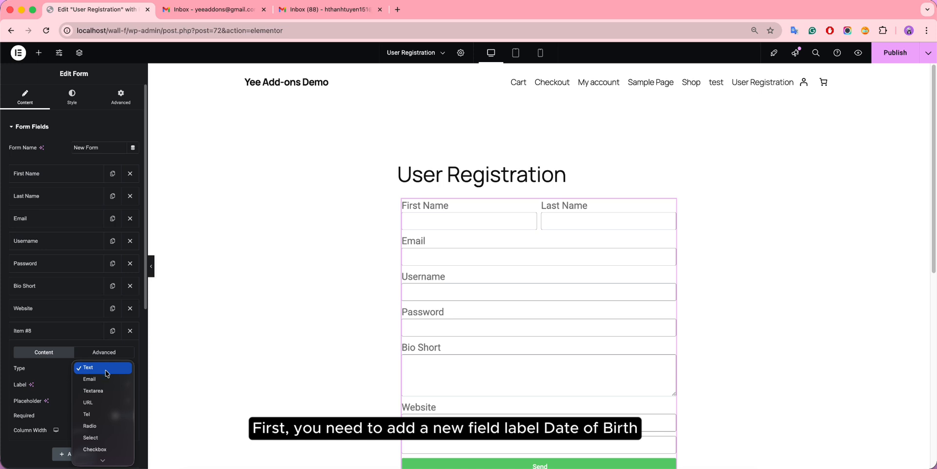
scroll(104, 426, "down", 3)
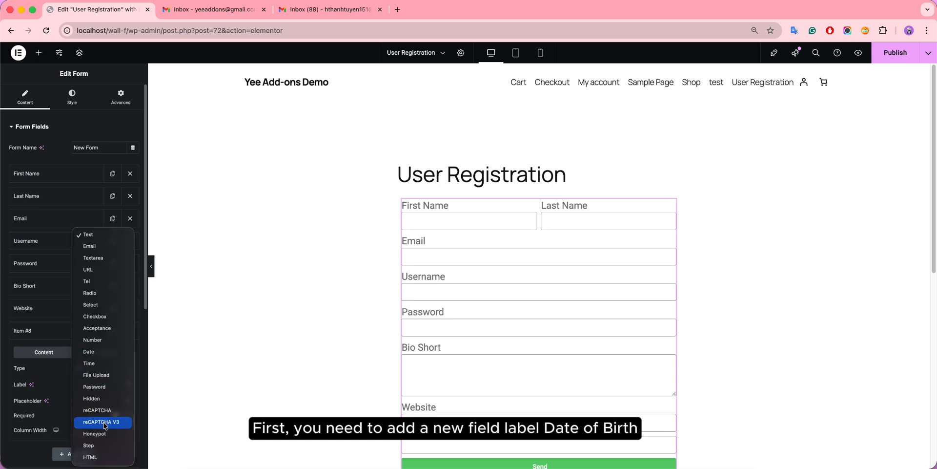
left_click(108, 352)
left_click(84, 384)
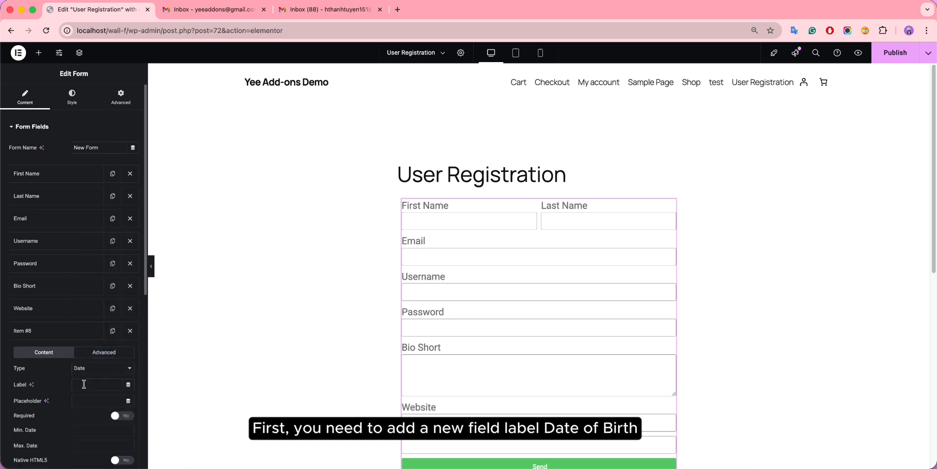
type("Date of Bi")
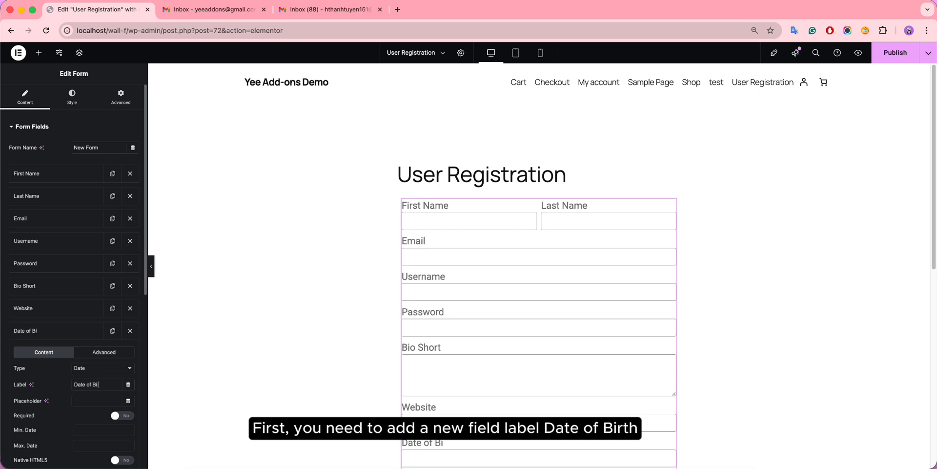
type("rth")
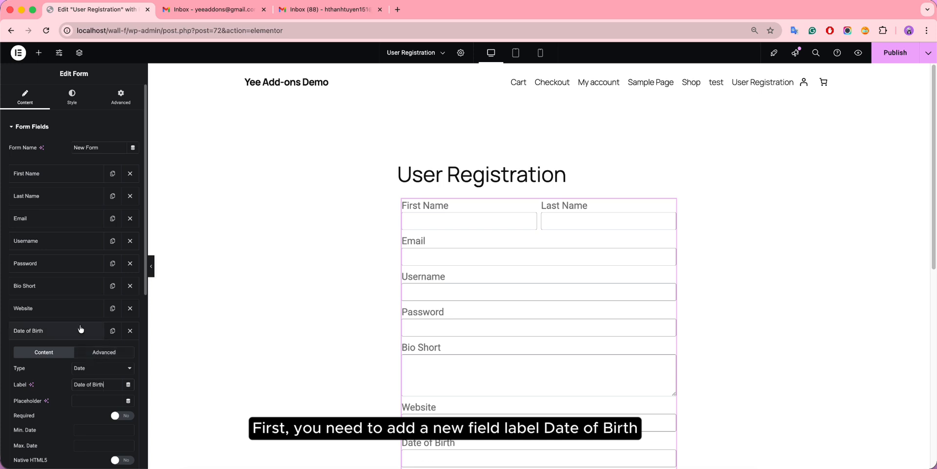
left_click_drag(78, 330, 73, 289)
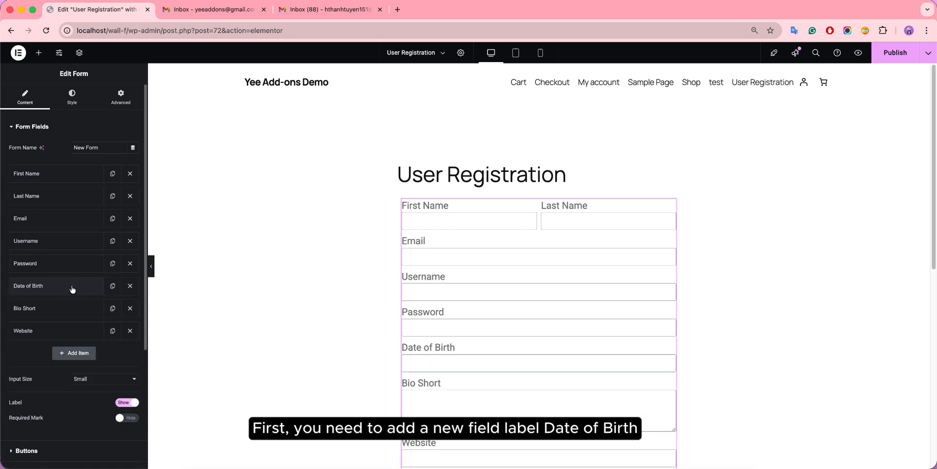
Step: Copy the Date of Birth shortcode [field id="field_3827f60"] from the field's Advanced settings
left_click(72, 288)
left_click(104, 306)
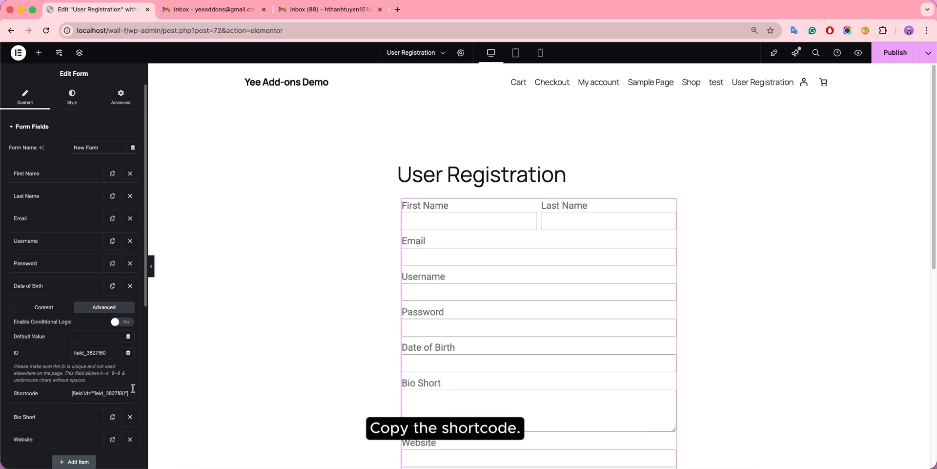
left_click_drag(133, 388, 72, 391)
key("super+c")
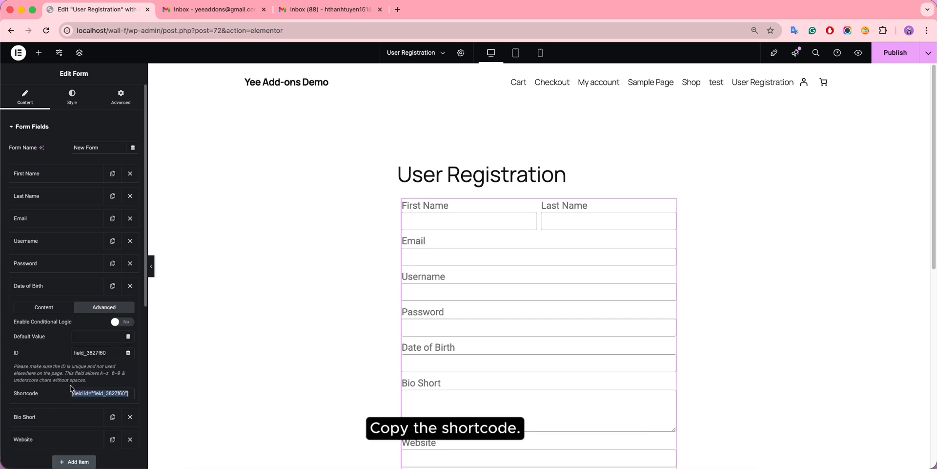
scroll(71, 388, "down", 5)
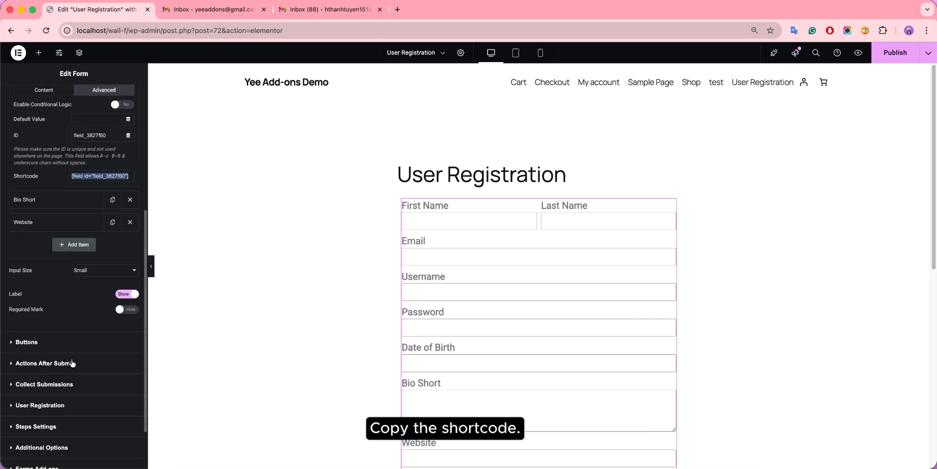
Step: Expand User Registration and scroll down to its Custom User Meta list
left_click(59, 389)
scroll(66, 385, "down", 5)
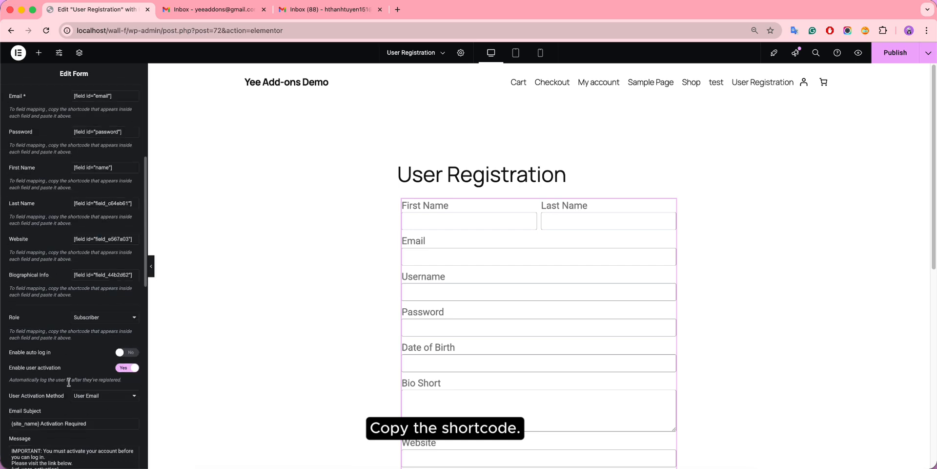
scroll(69, 382, "down", 2)
scroll(79, 391, "down", 3)
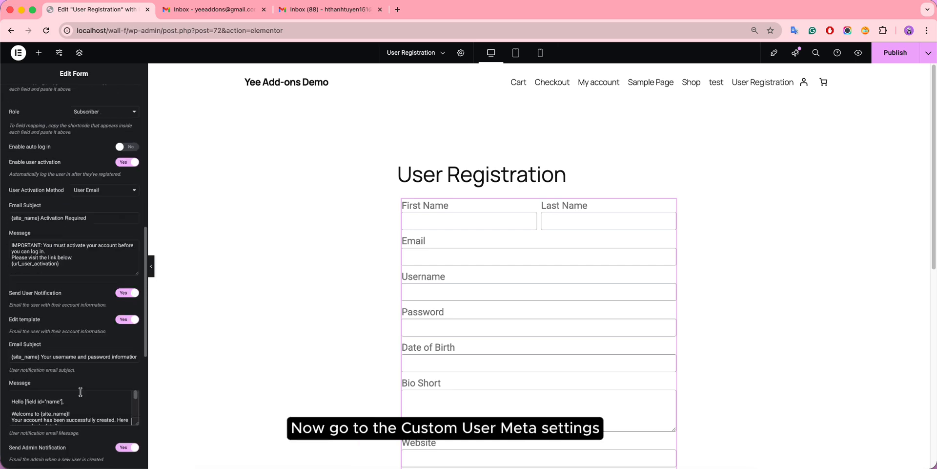
scroll(81, 392, "down", 8)
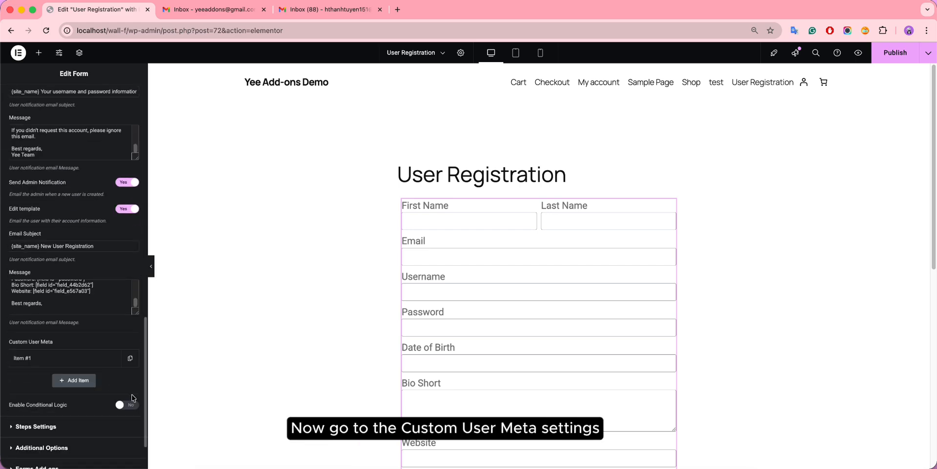
scroll(133, 398, "down", 2)
Step: Map meta key date_of_birth to [field id="field_3827f60"] in Item #1 and republish the page
left_click(62, 294)
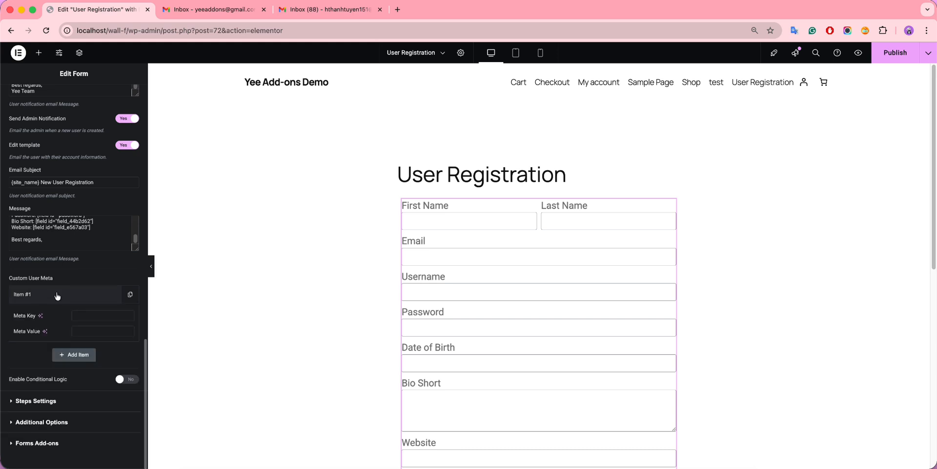
left_click(91, 335)
key("super+v")
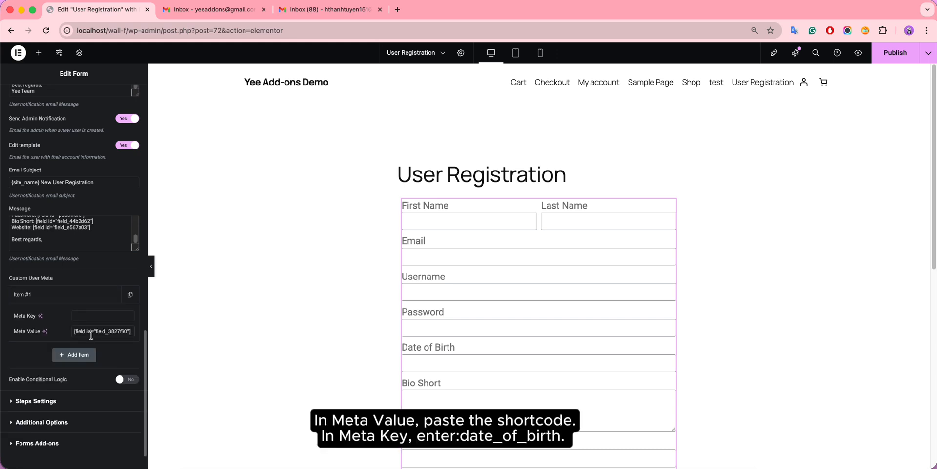
left_click(85, 314)
type("date_of_birth")
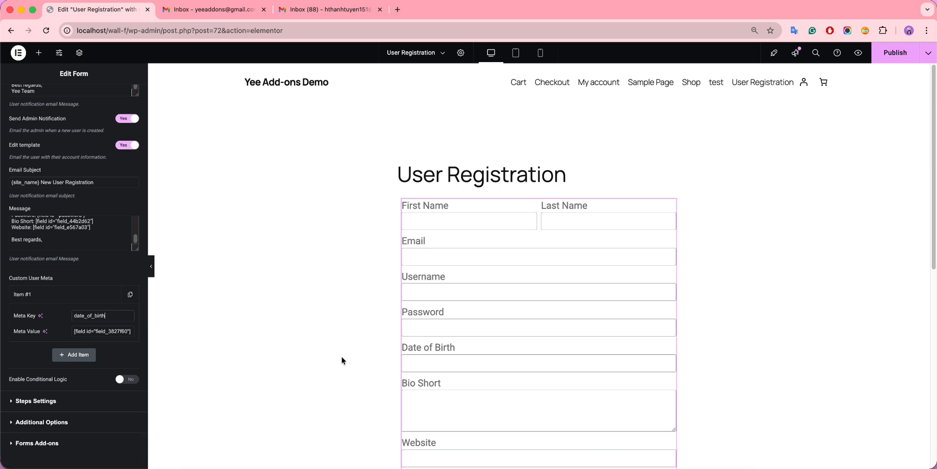
left_click(896, 60)
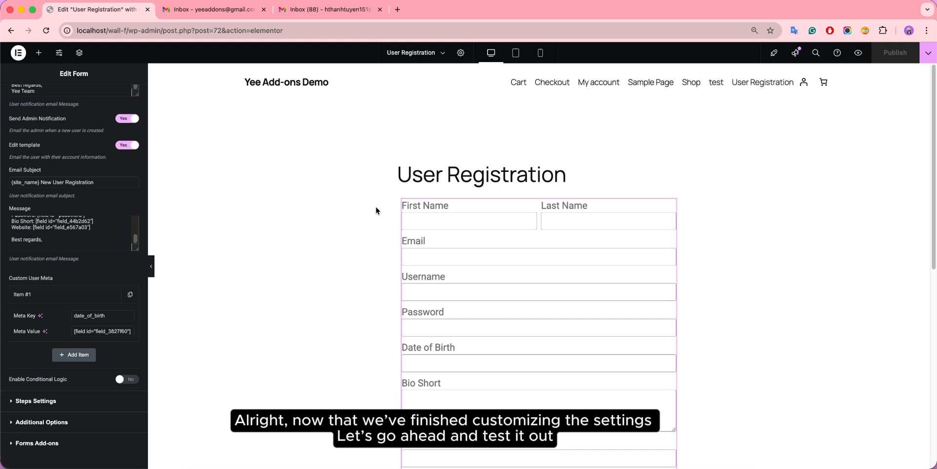
Step: Preview the page and fill in the test user's first name, last name, email, username and password
left_click(858, 52)
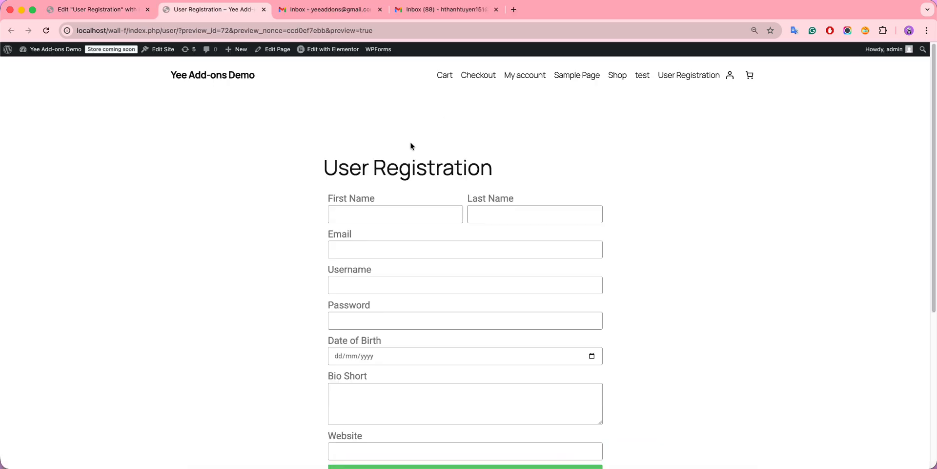
left_click(336, 216)
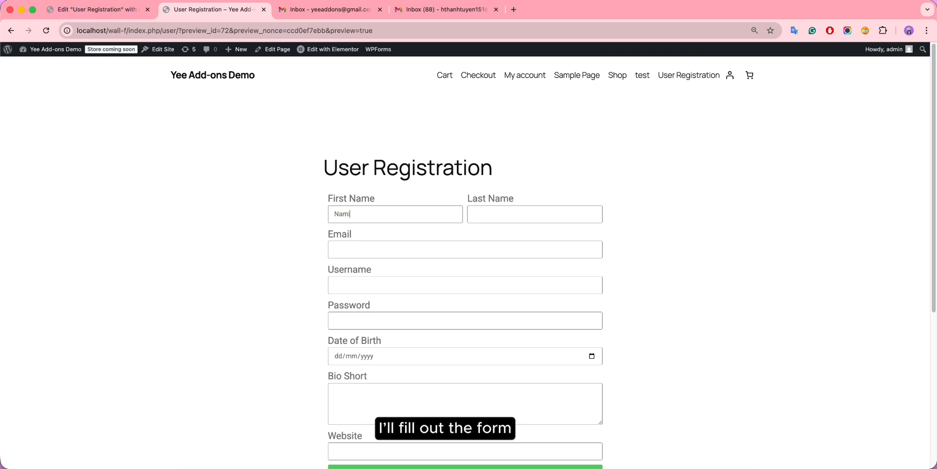
left_click(490, 215)
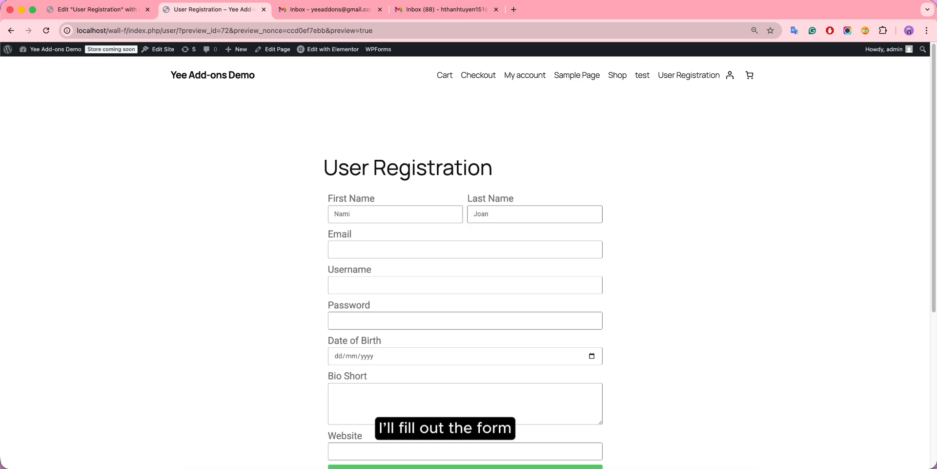
left_click(399, 249)
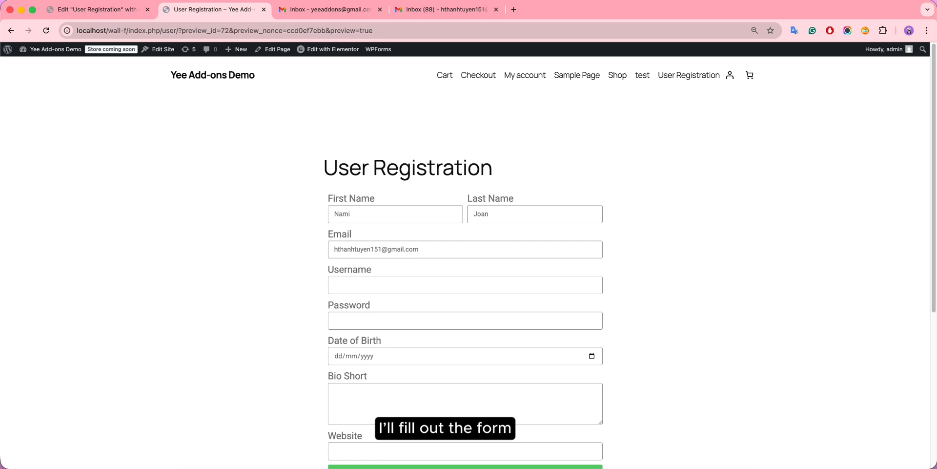
left_click(374, 282)
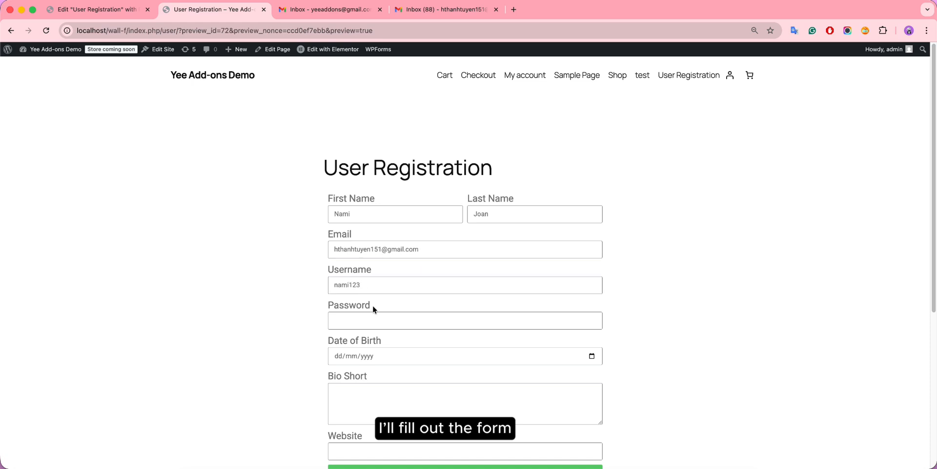
left_click(368, 322)
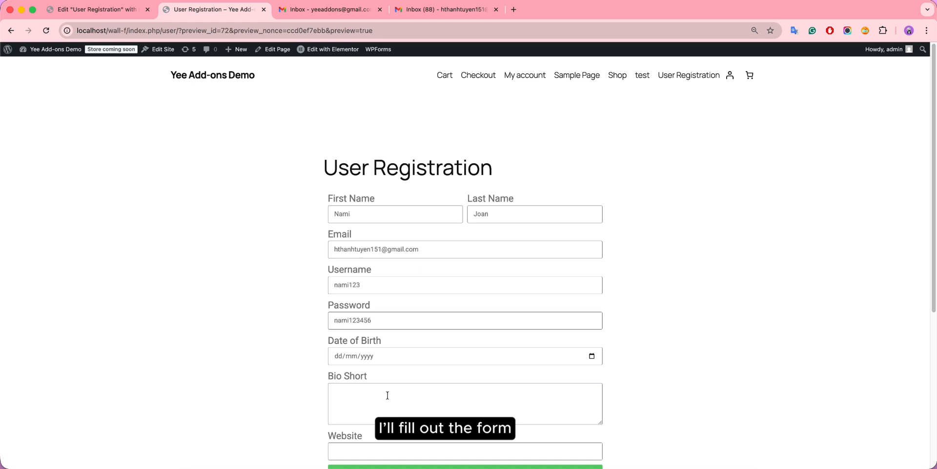
left_click(592, 356)
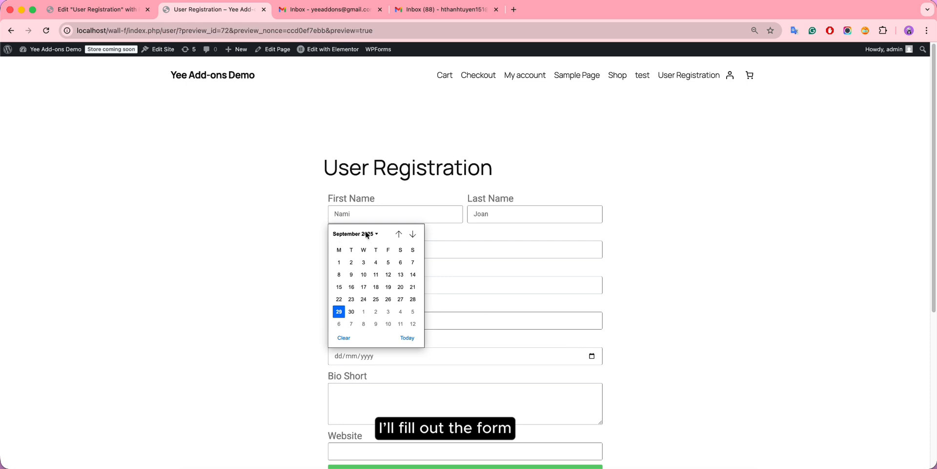
left_click(367, 234)
scroll(376, 252, "up", 10)
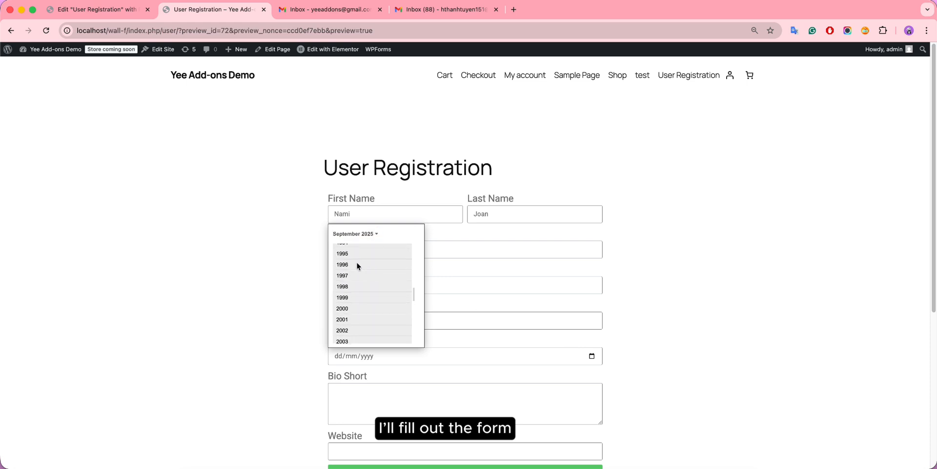
left_click(359, 266)
left_click(376, 309)
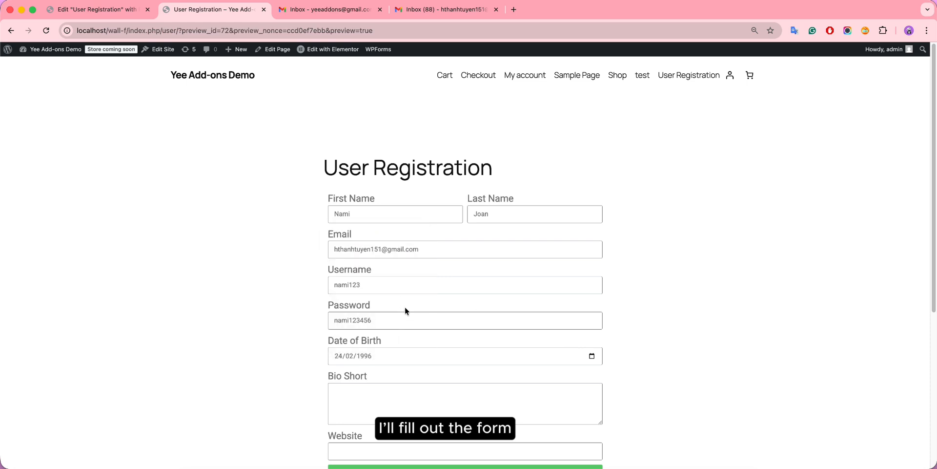
scroll(408, 337, "down", 2)
left_click(372, 346)
type(".....")
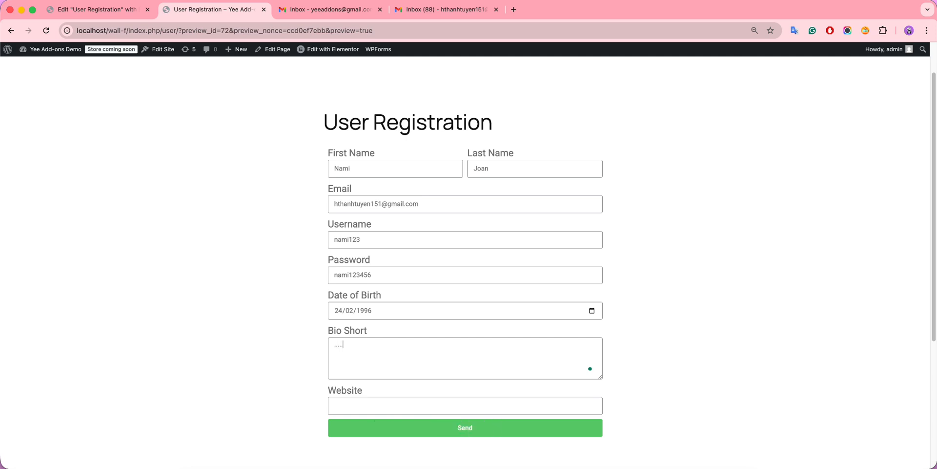
left_click(466, 427)
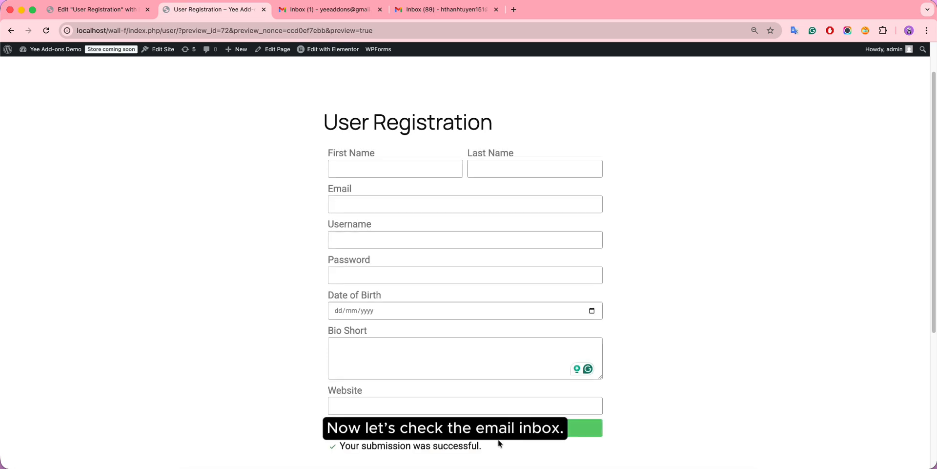
Step: In the new user's inbox, read the username/password email and the Activation Required email
left_click(431, 10)
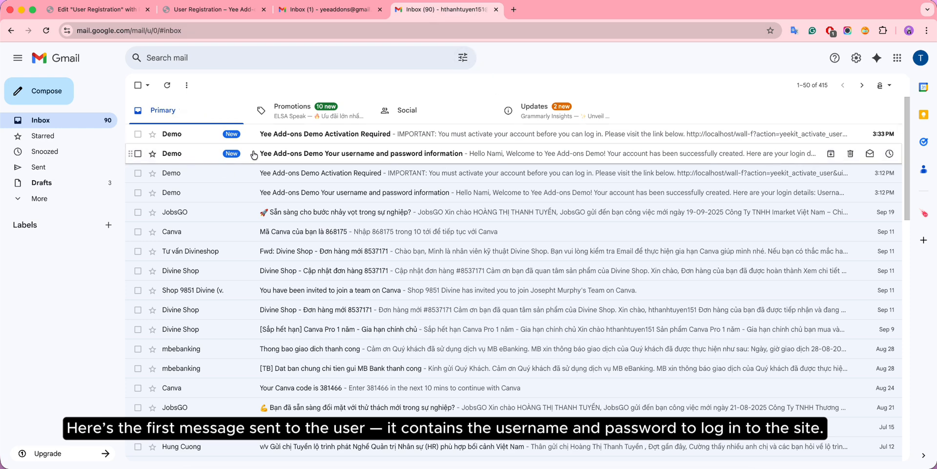
left_click(515, 154)
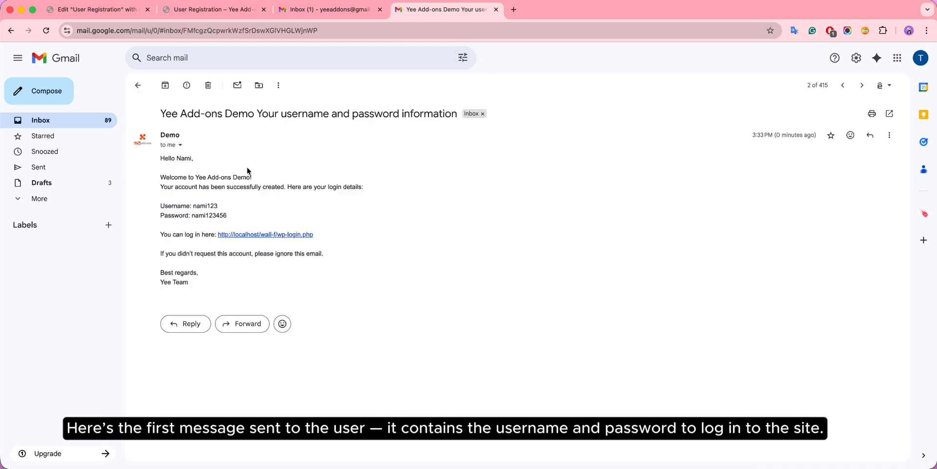
left_click_drag(160, 203, 255, 216)
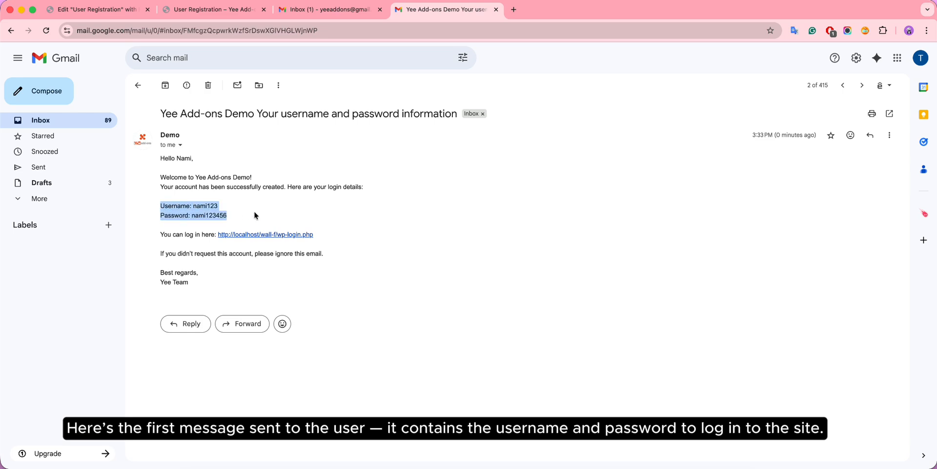
left_click(338, 235)
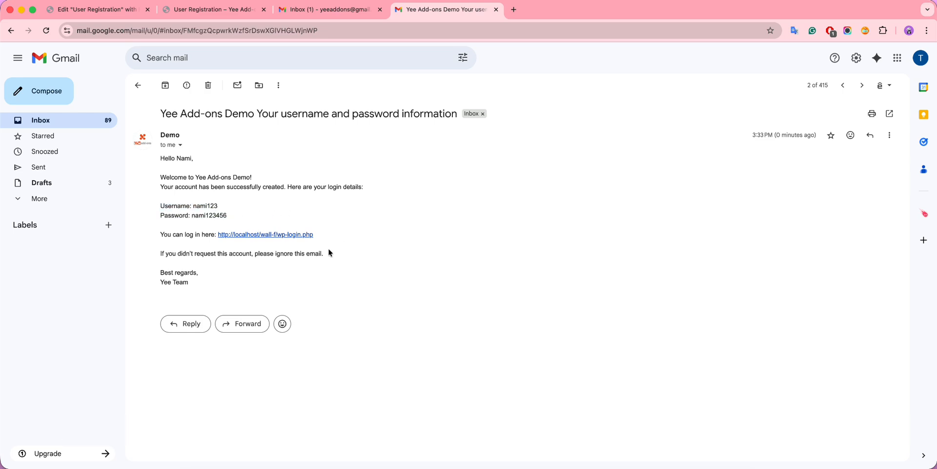
left_click(138, 85)
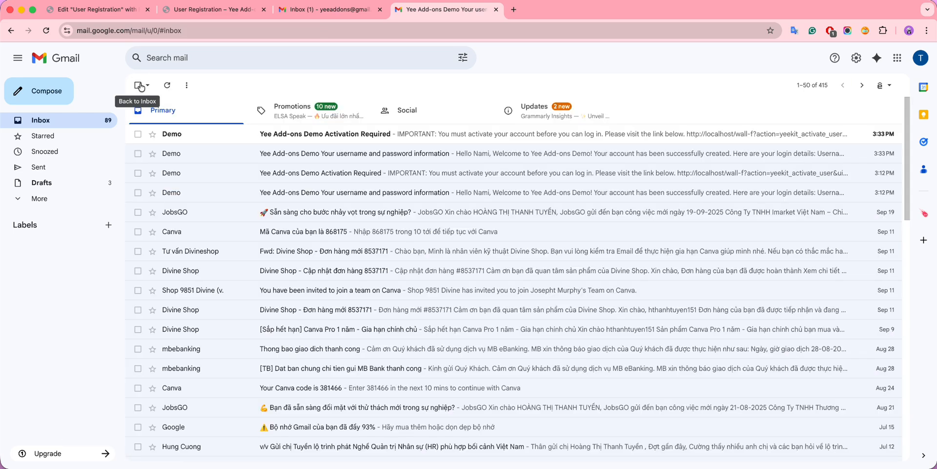
left_click(326, 139)
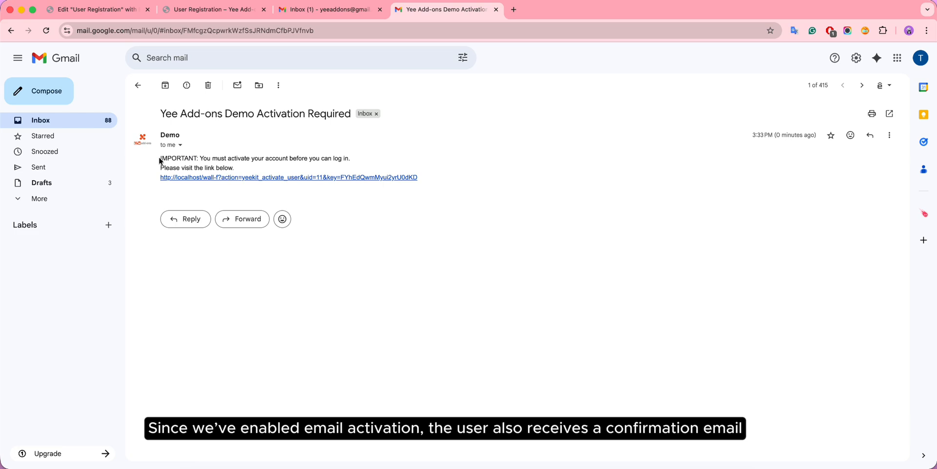
Step: Read the New User Registration notice in the admin inbox, then return to the form tab
left_click(335, 12)
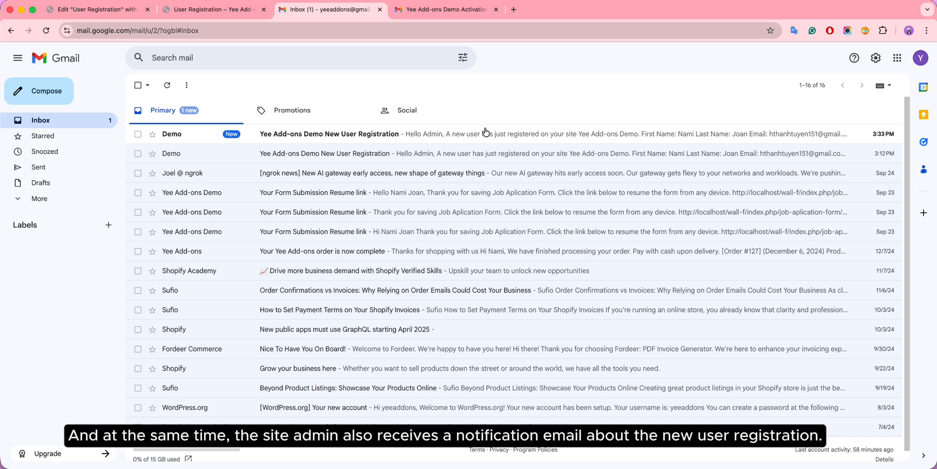
left_click(383, 132)
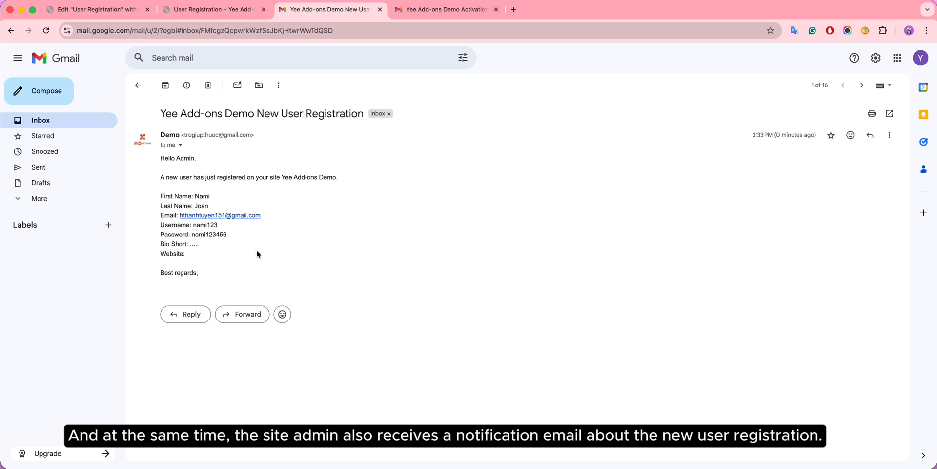
left_click(187, 9)
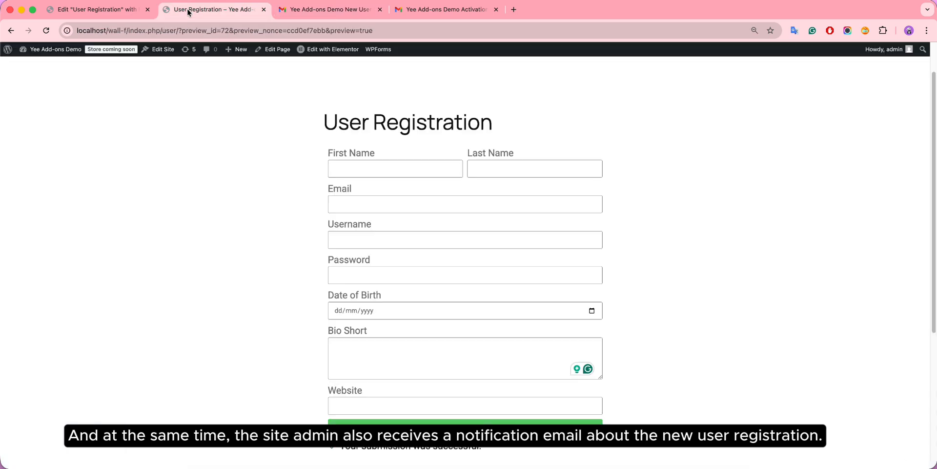
Step: Open the WordPress dashboard in a new tab
mouse_move(49, 51)
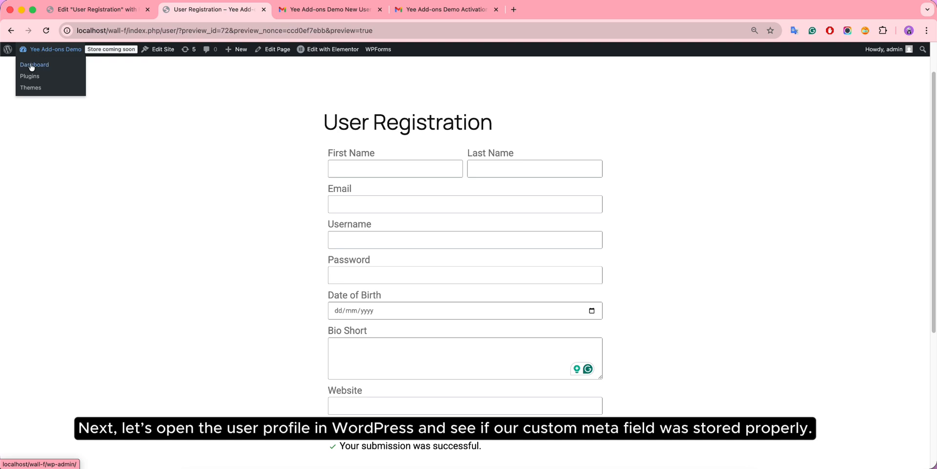
right_click(31, 67)
left_click(45, 65)
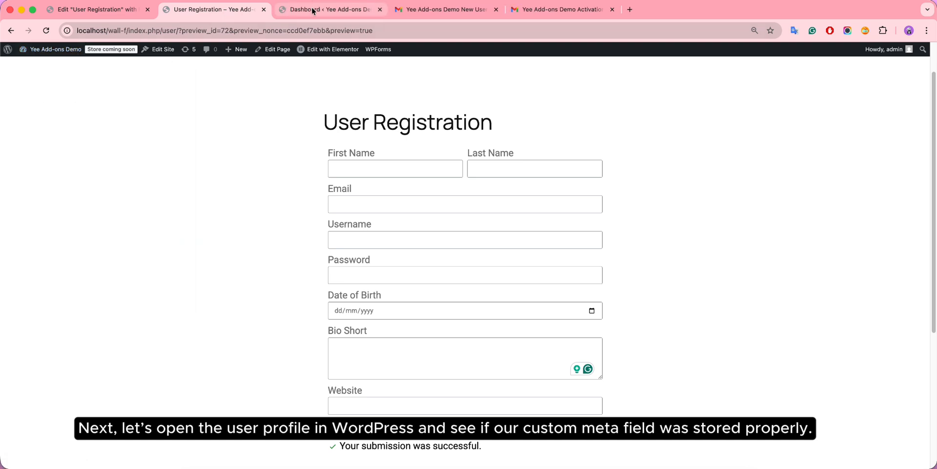
left_click(312, 10)
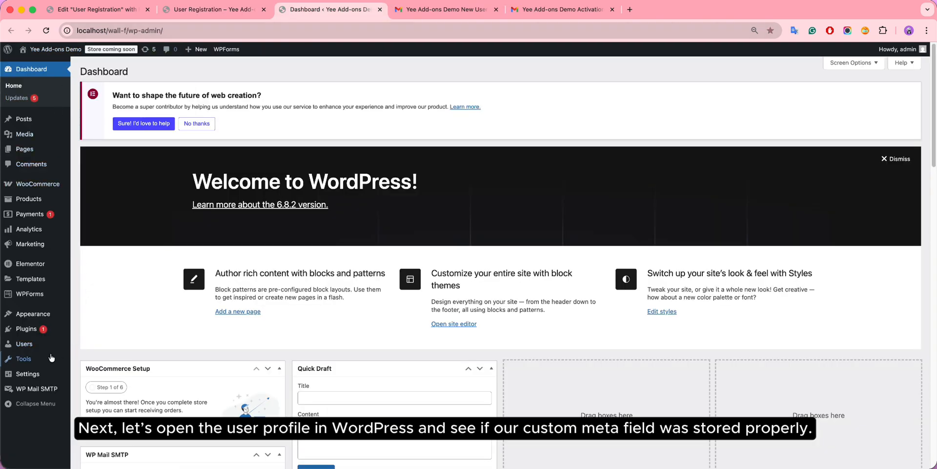
Step: Open the new user's profile from Users and find date_of_birth 1996-02-24 in its user meta
left_click(22, 346)
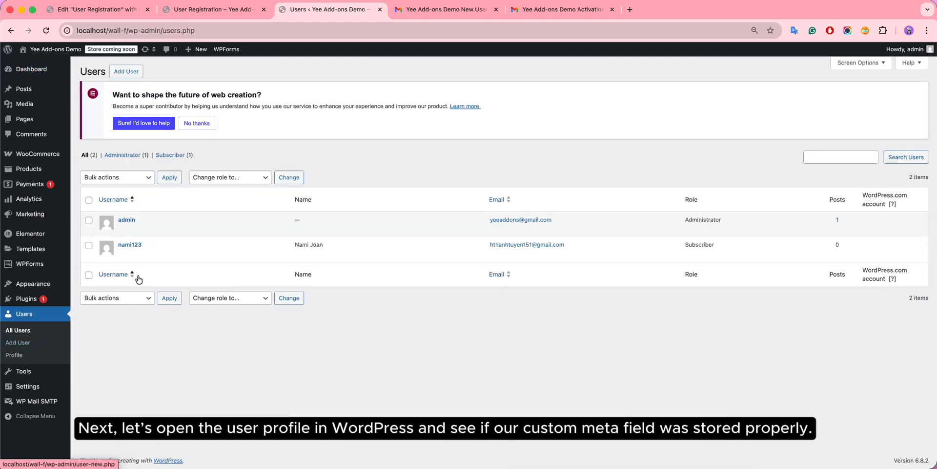
mouse_move(137, 251)
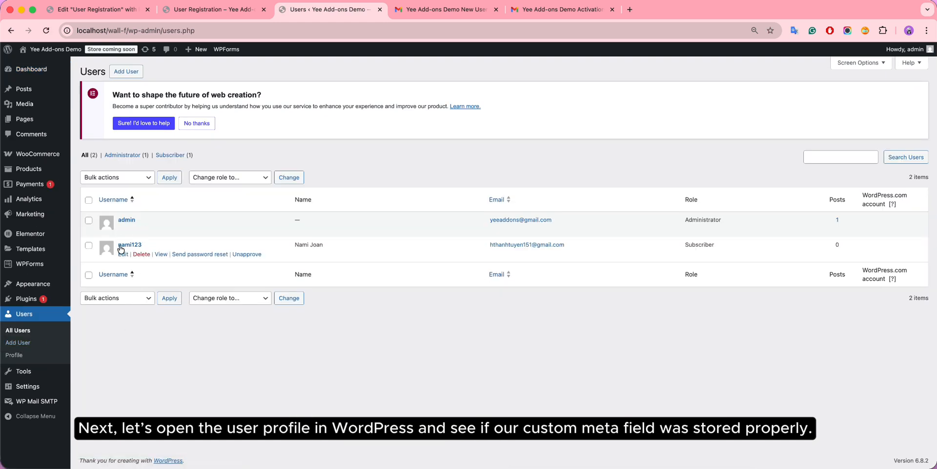
left_click(130, 245)
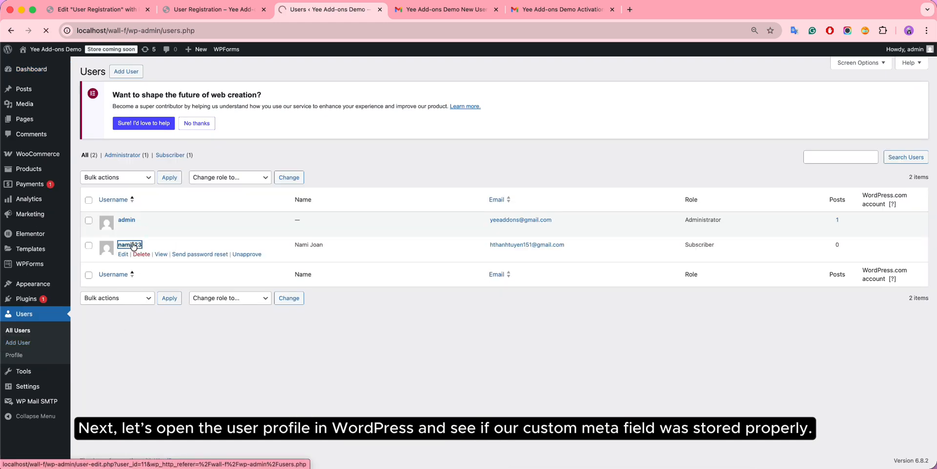
scroll(399, 263, "down", 3)
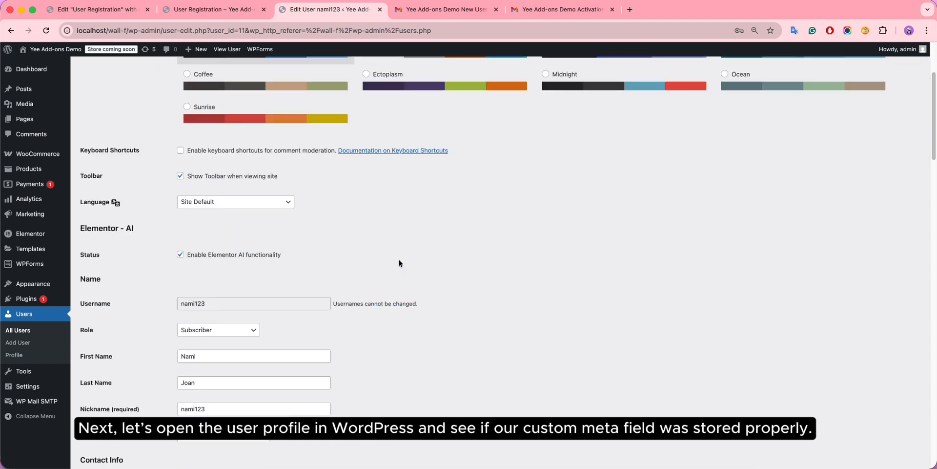
scroll(399, 263, "down", 3)
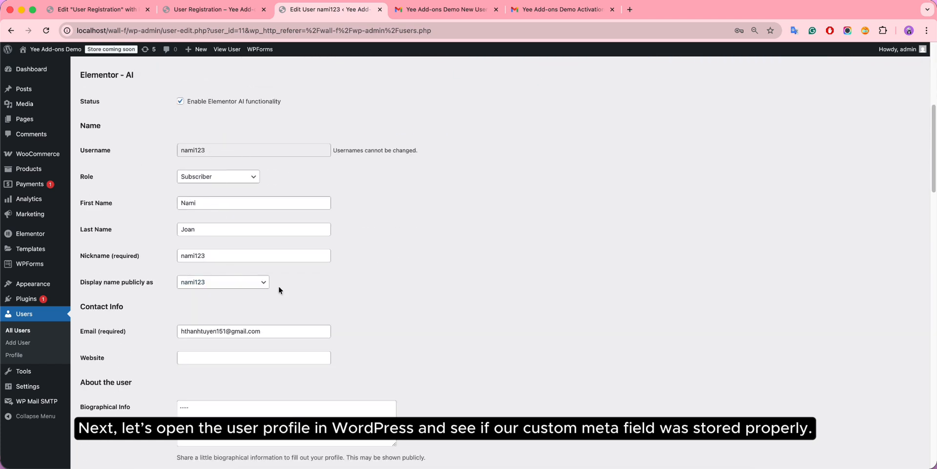
scroll(306, 338, "down", 5)
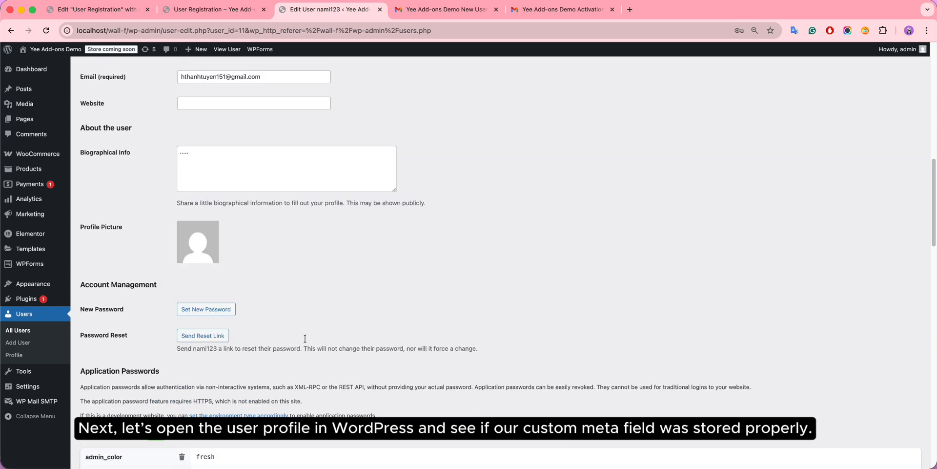
scroll(305, 338, "down", 2)
scroll(304, 338, "down", 3)
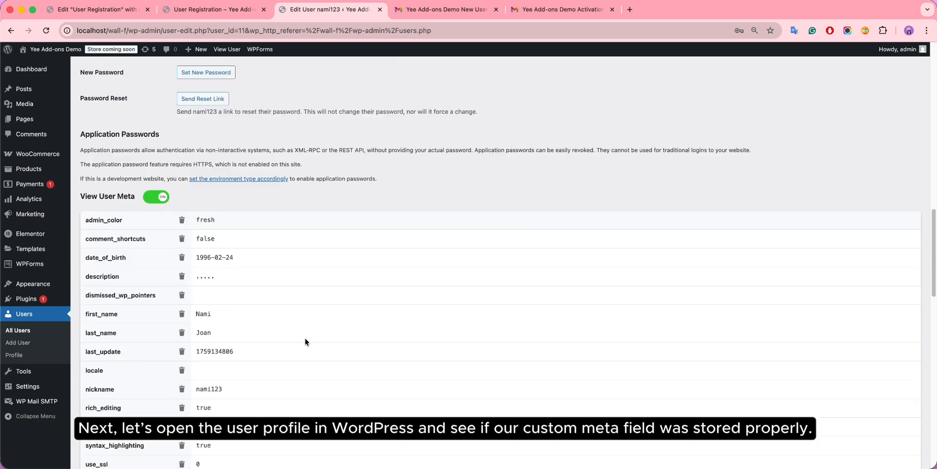
scroll(305, 338, "down", 2)
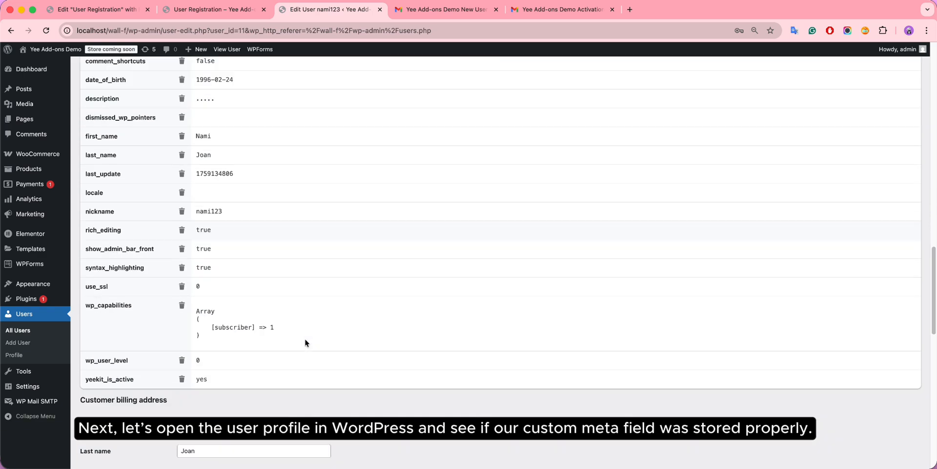
scroll(304, 338, "down", 4)
scroll(305, 338, "up", 5)
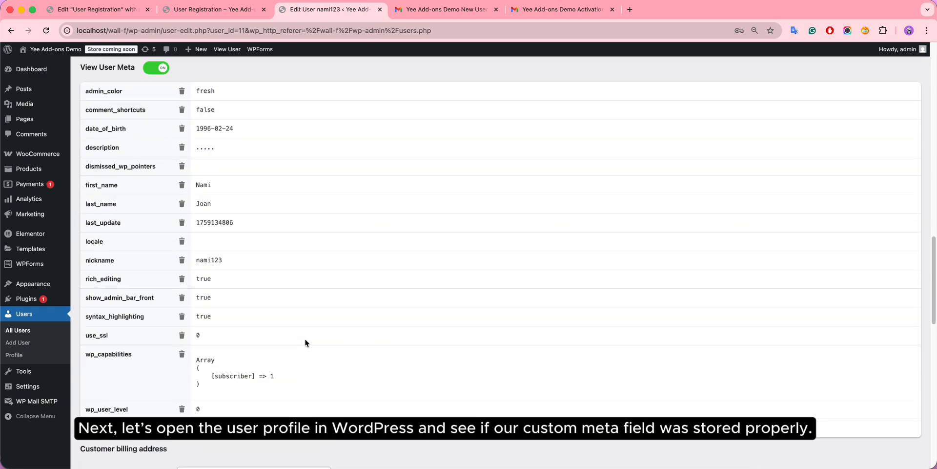